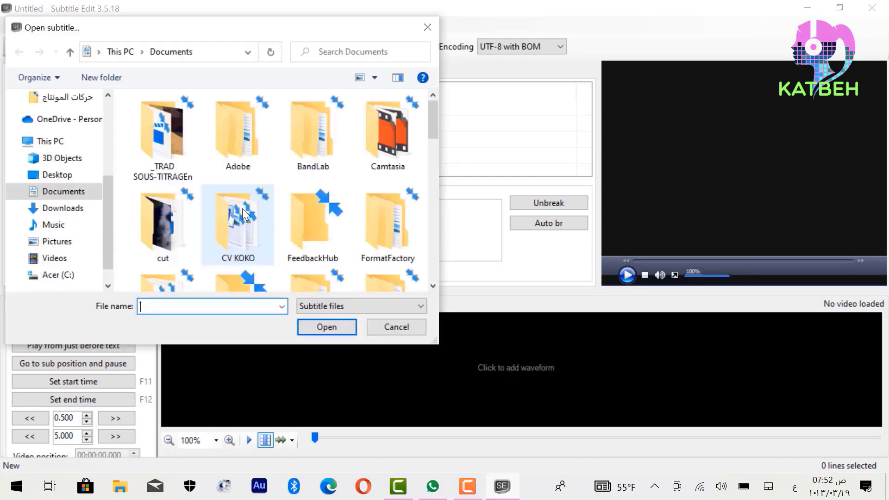
Step: Open the Venise.srt subtitle from the la venise folder under Les travaux on the Desktop, and play the video up to the first subtitle
left_click(72, 179)
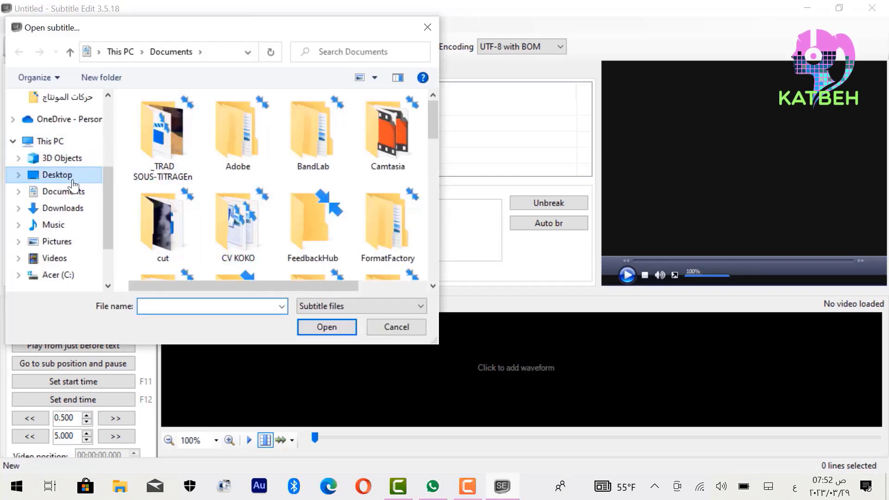
double_click(164, 131)
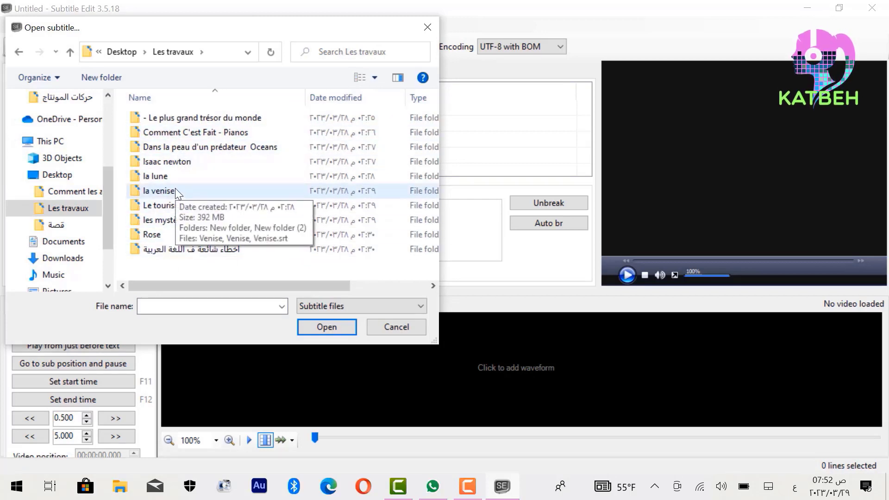
double_click(160, 188)
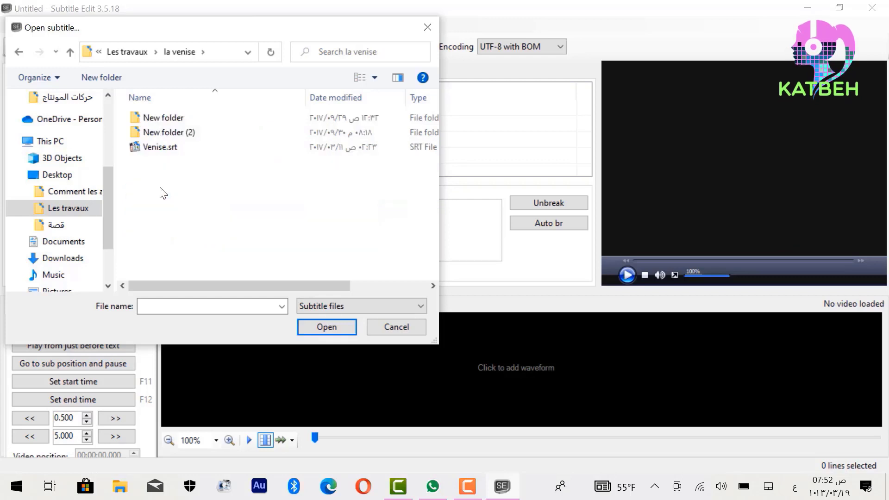
double_click(158, 148)
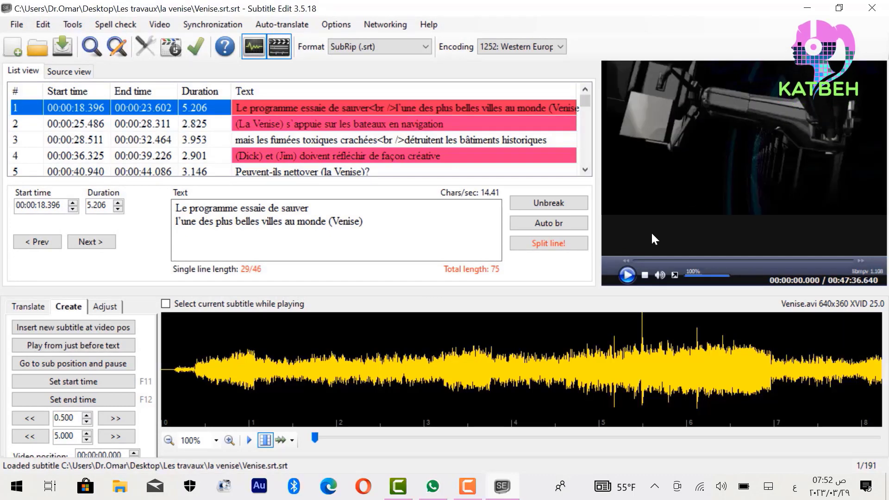
left_click(627, 275)
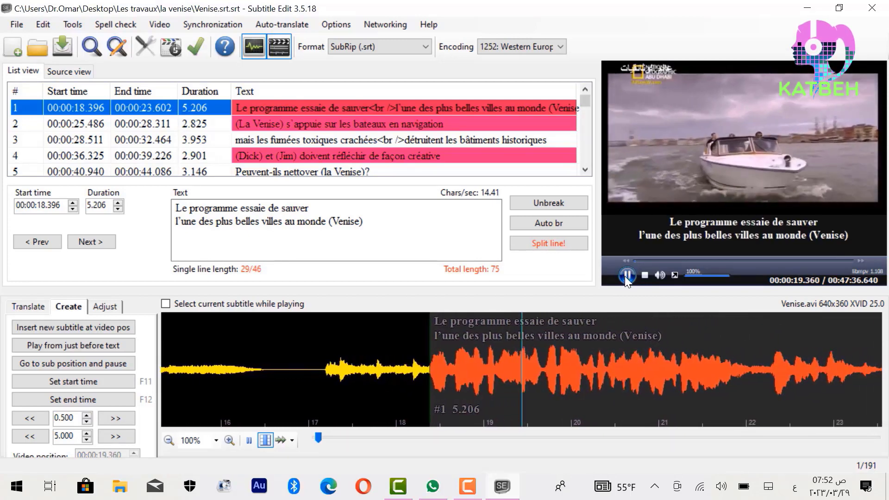
left_click(628, 275)
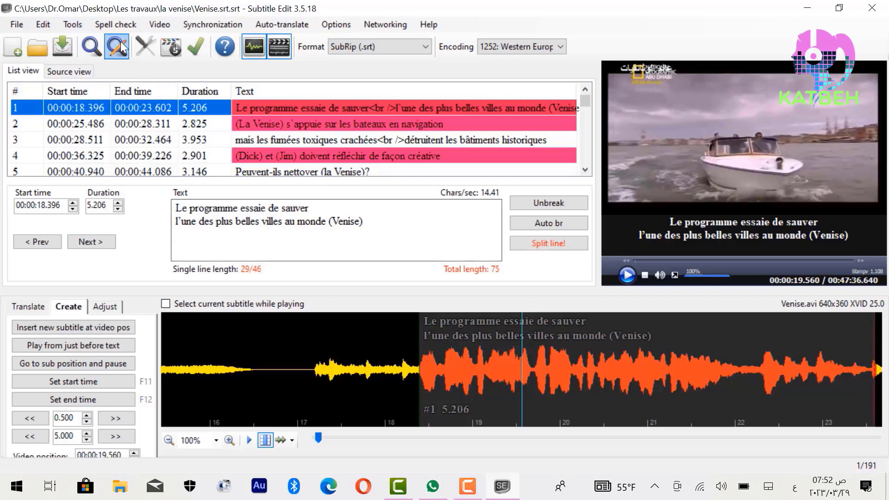
Step: Spell check the French subtitles, skipping each flagged word once until "Jem" in line 34 is reached
left_click(116, 24)
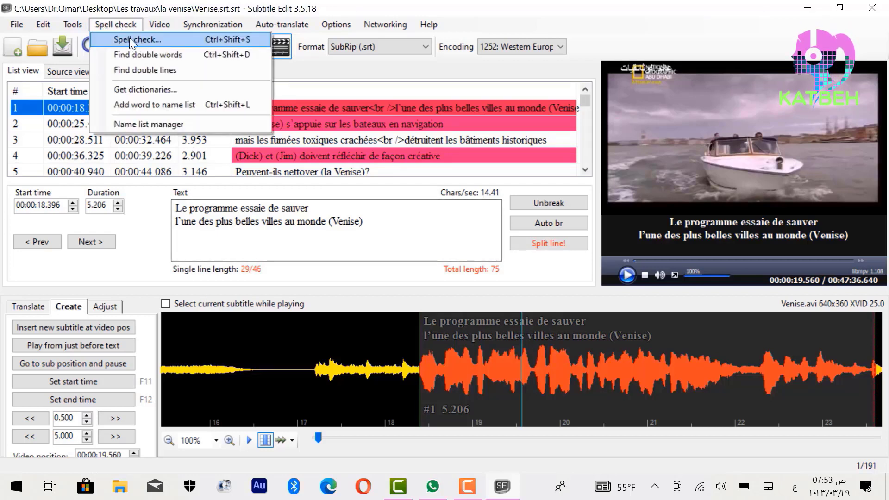
left_click(129, 37)
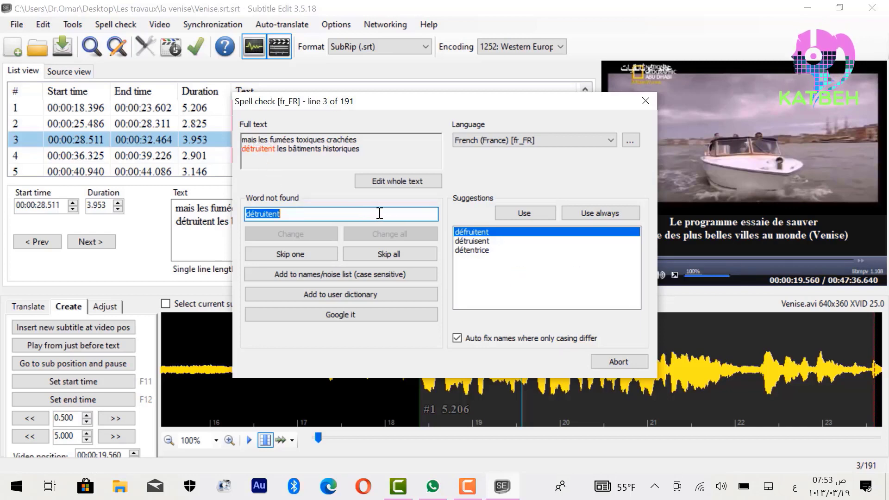
left_click(291, 253)
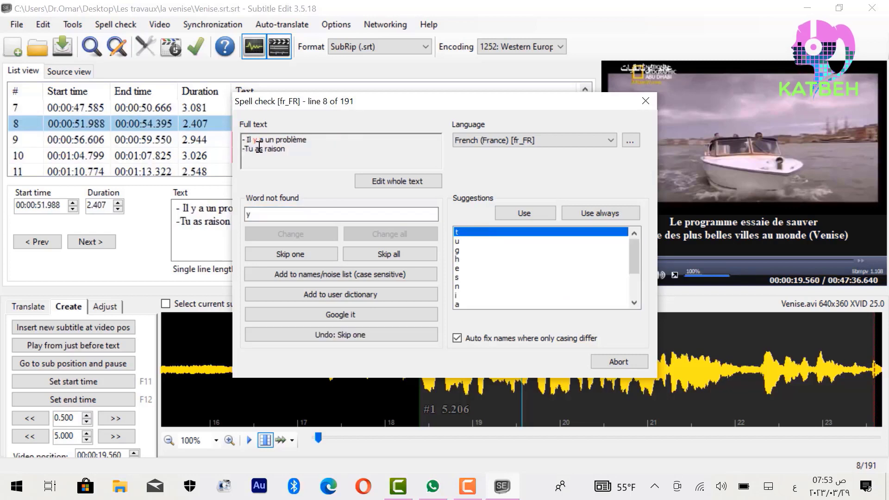
left_click(283, 253)
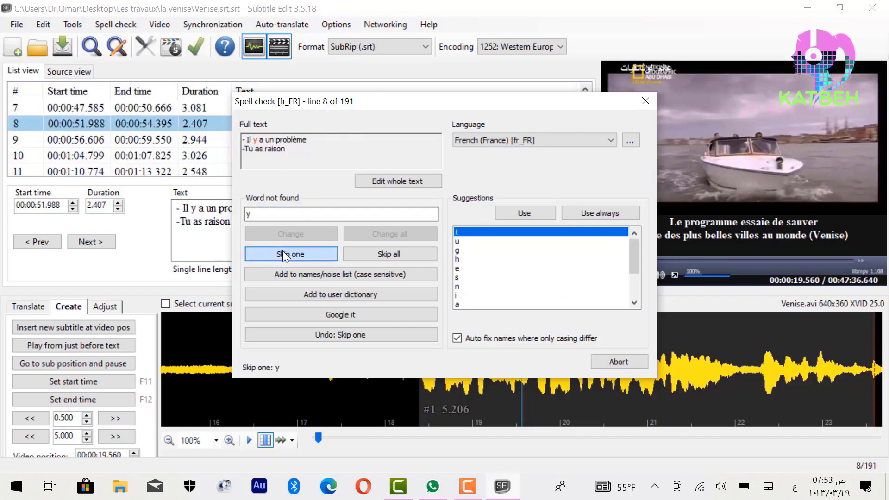
left_click(282, 251)
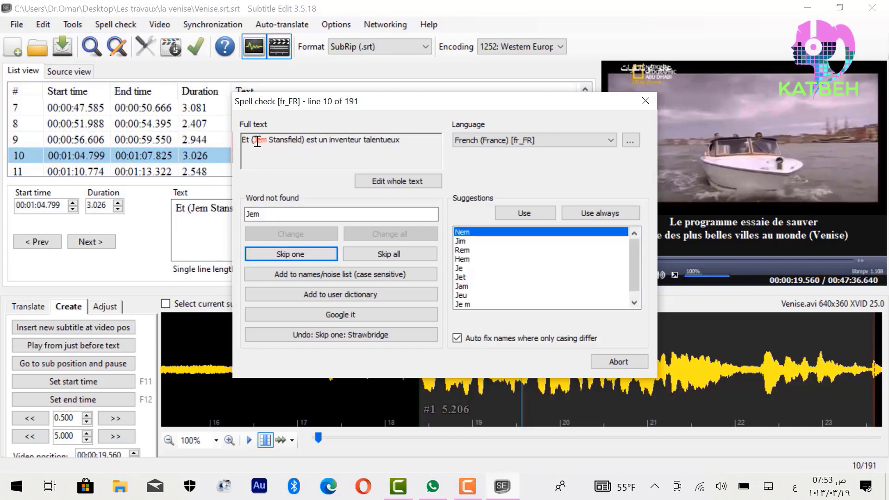
left_click(291, 253)
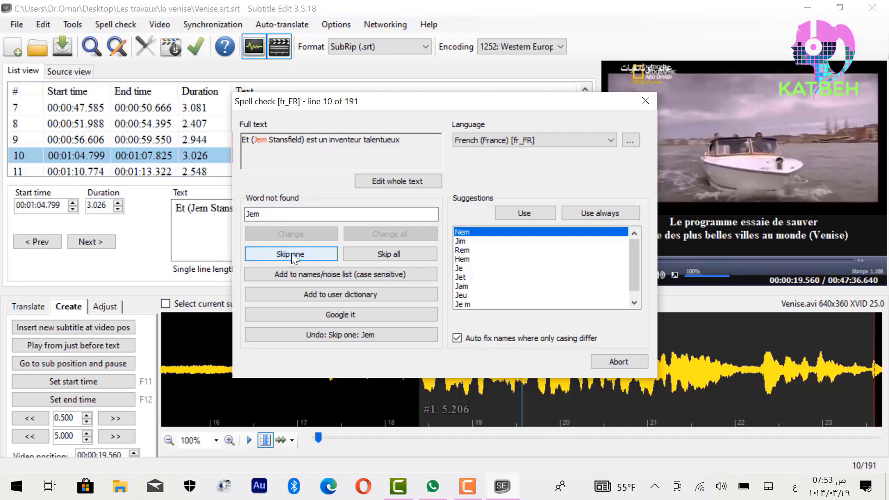
left_click(291, 253)
left_click(291, 253)
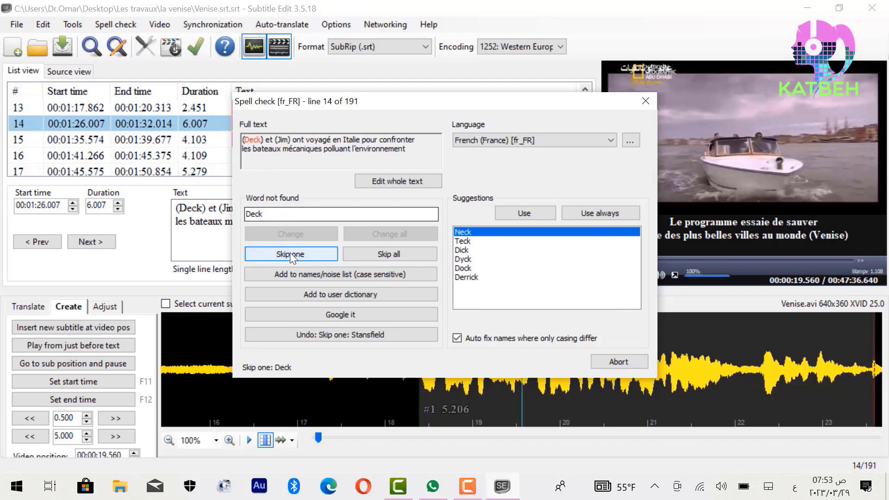
left_click(282, 254)
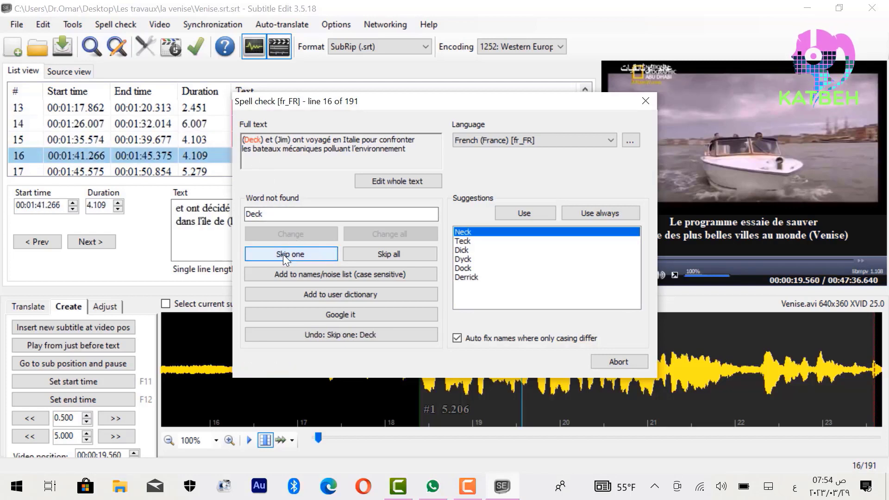
left_click(282, 255)
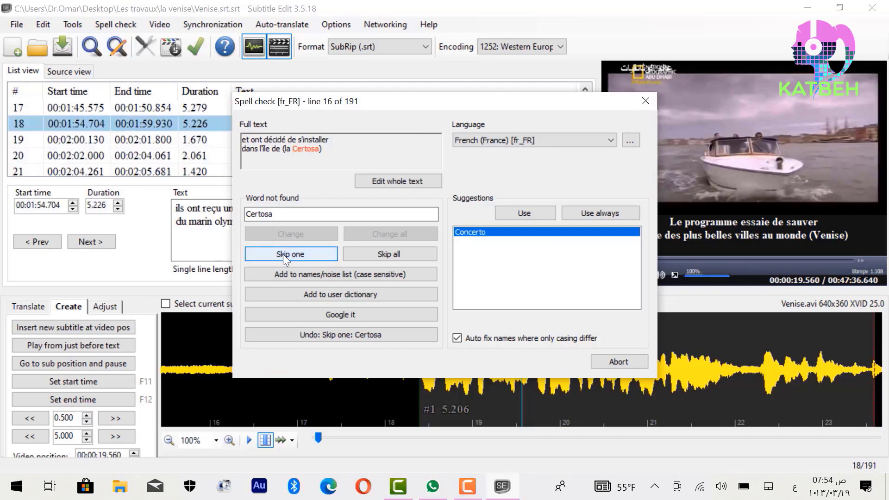
left_click(282, 254)
left_click(283, 254)
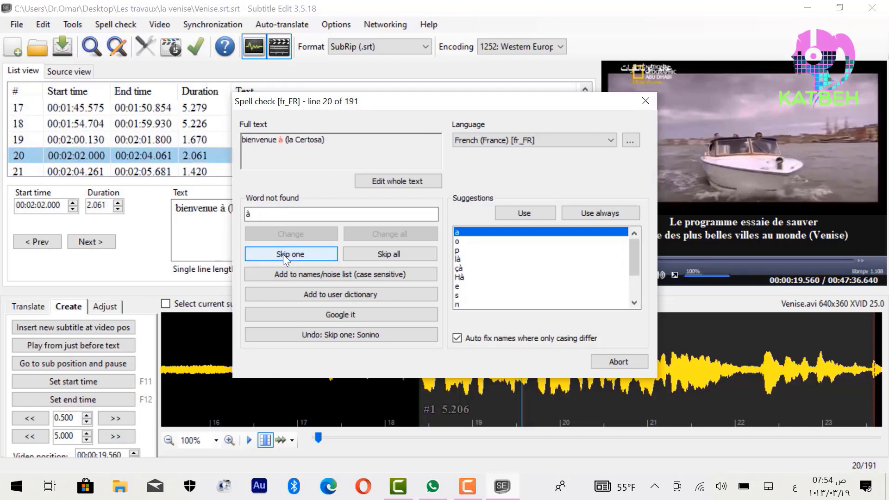
left_click(283, 255)
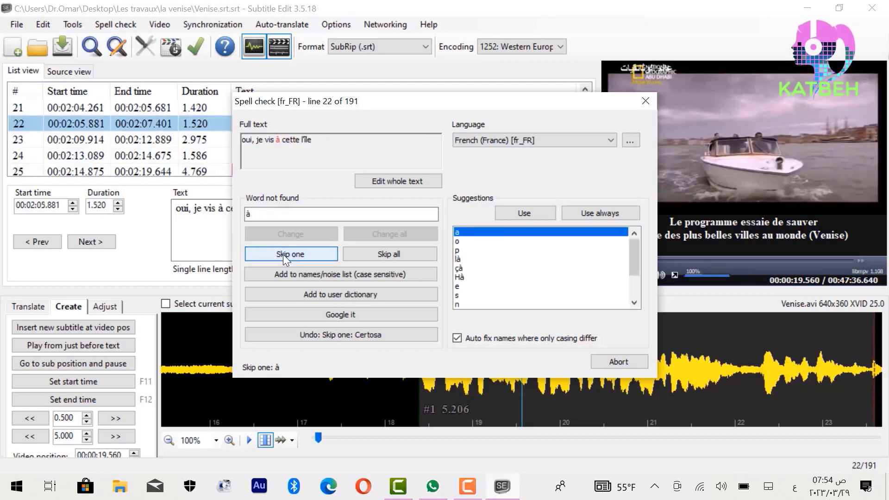
left_click(283, 255)
left_click(282, 254)
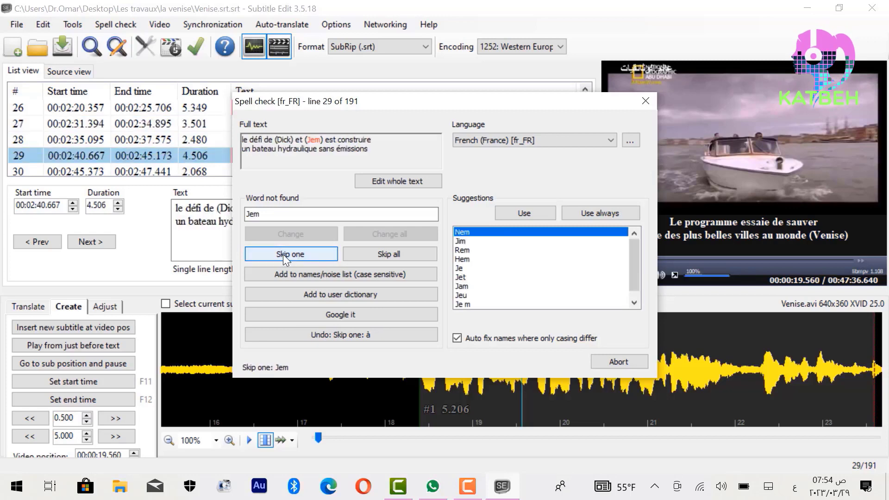
left_click(283, 255)
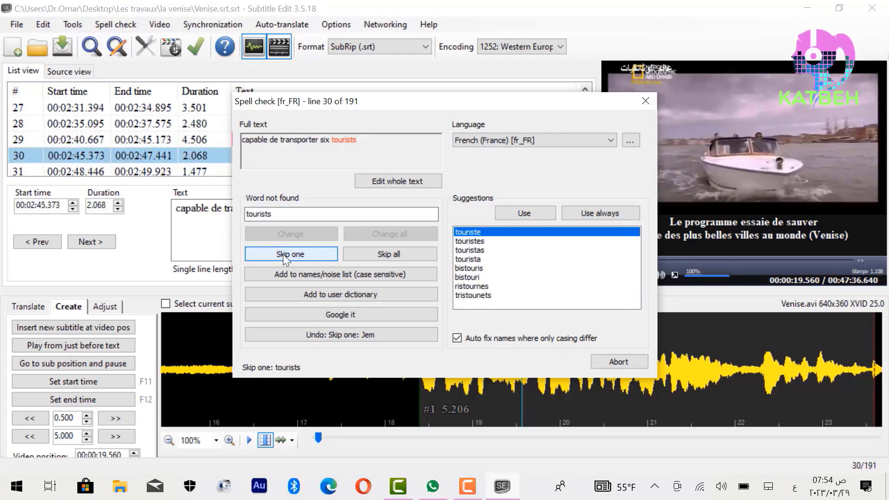
left_click(282, 254)
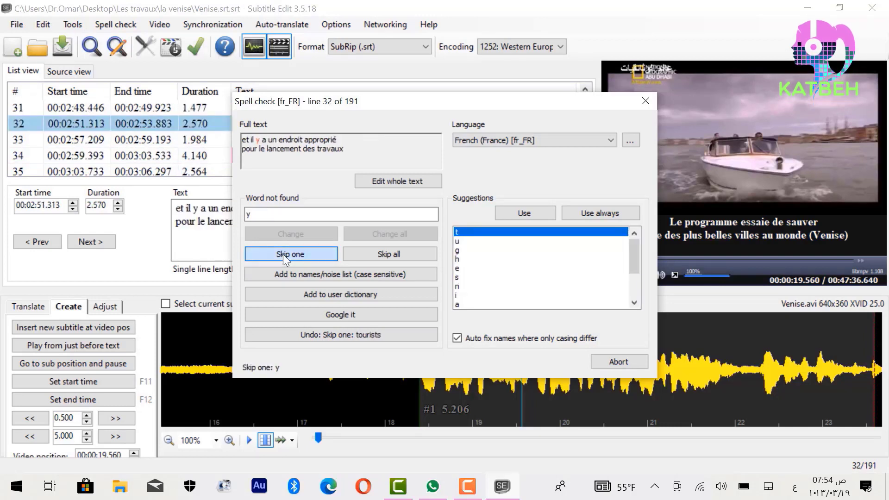
left_click(282, 255)
left_click(283, 254)
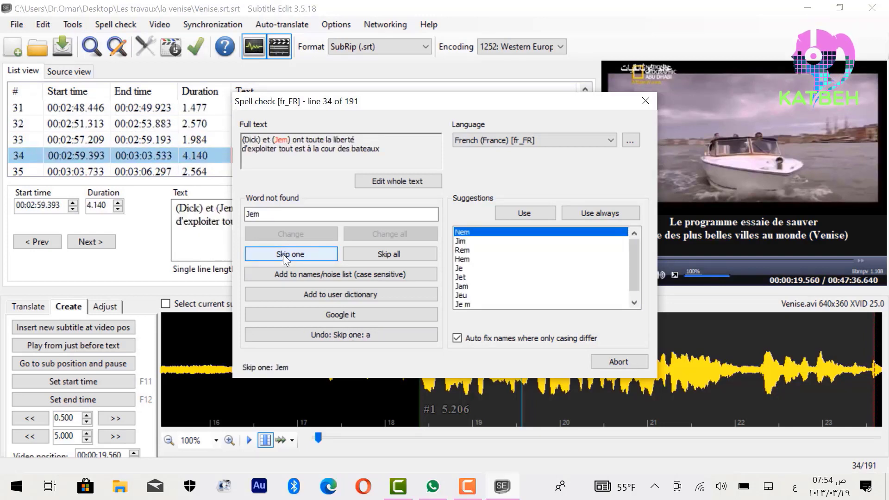
Step: Change the flagged word "Jem" in line 34 to "Gem" and end the spell check
double_click(255, 214)
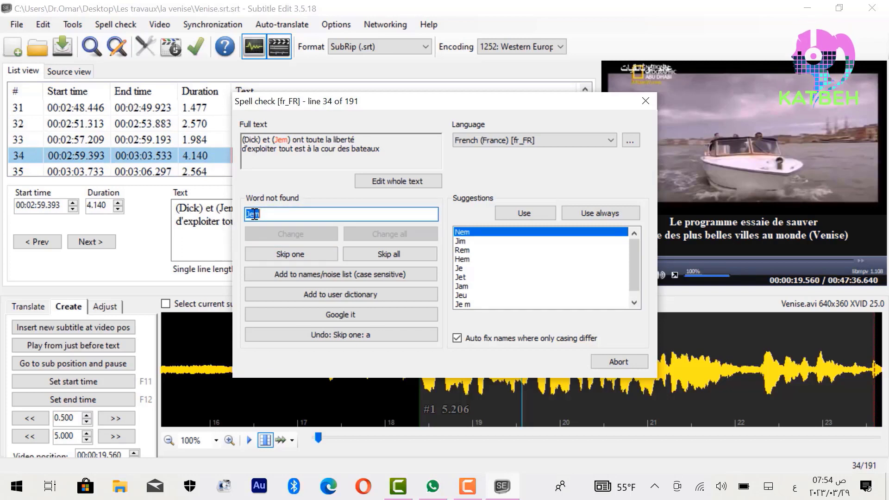
type("j")
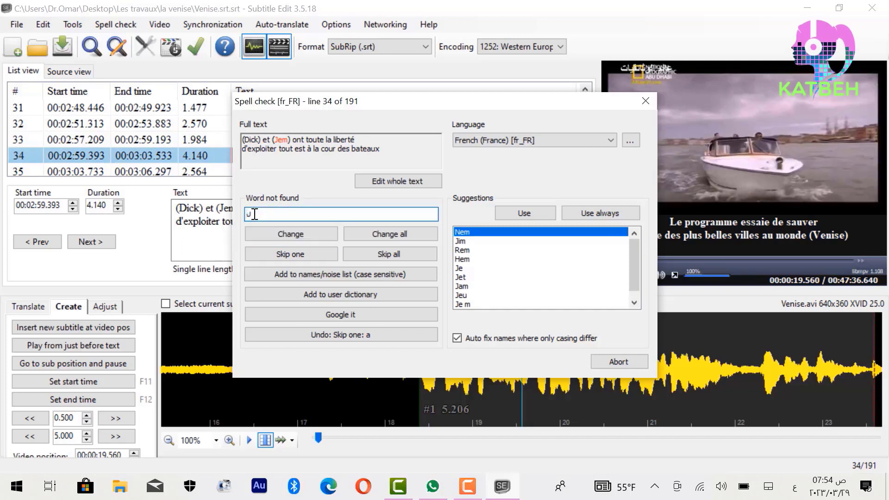
key("BackSpace")
key("alt+shift")
type("Gem")
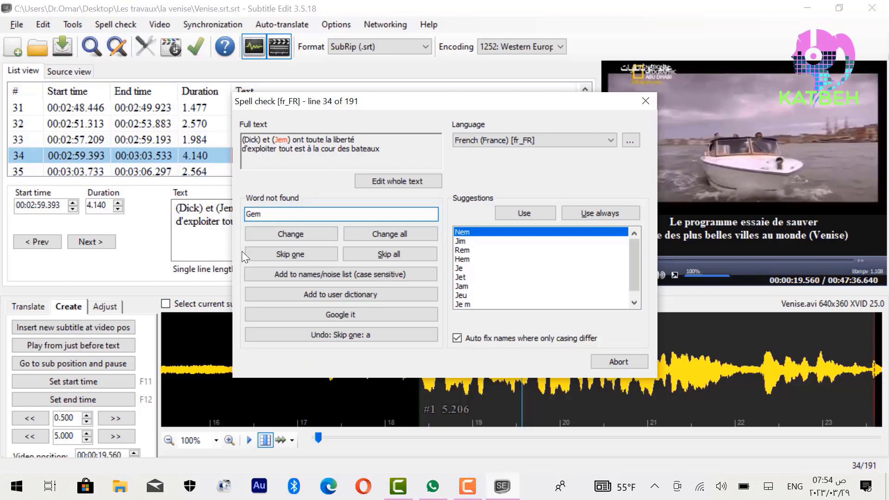
left_click(283, 233)
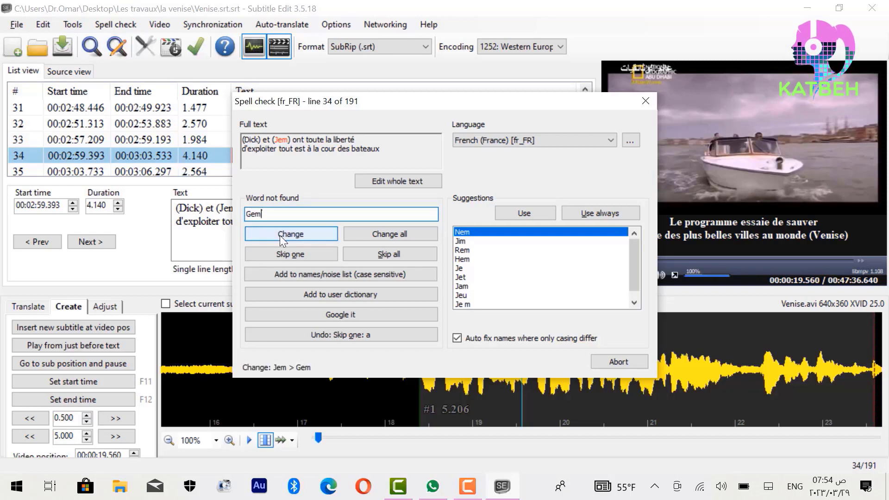
left_click(280, 236)
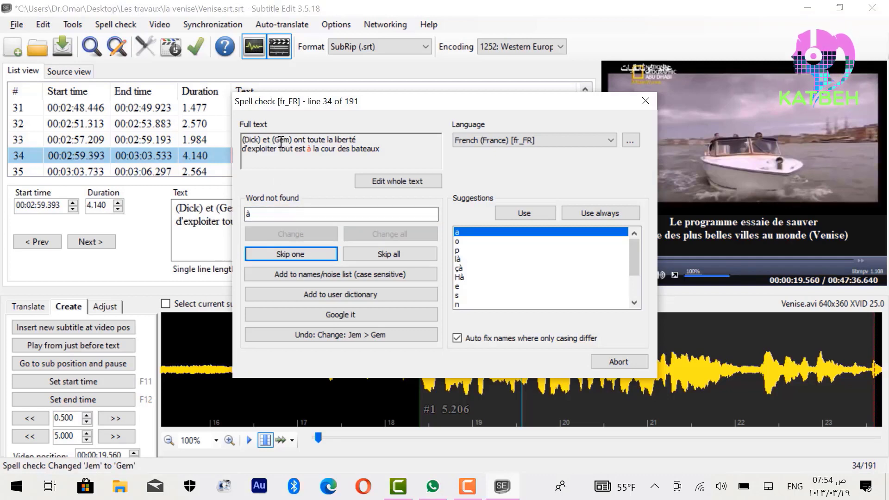
left_click(645, 100)
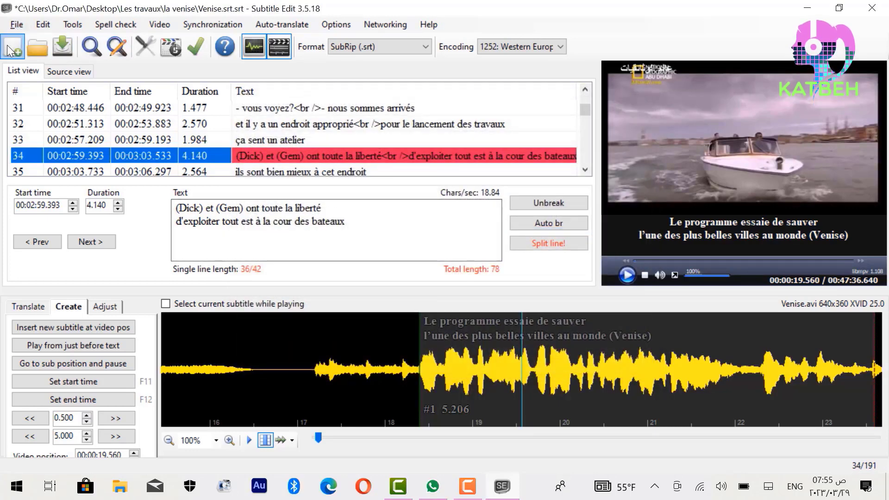
Step: Close the Venise subtitle without saving its changes and open "Comment C'est Fait - Pianos - HDkoko" from the Desktop
left_click(8, 48)
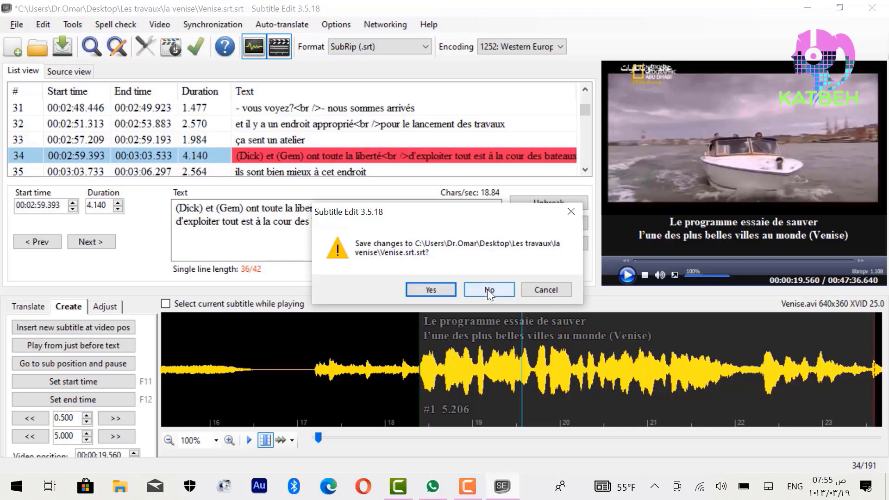
left_click(487, 289)
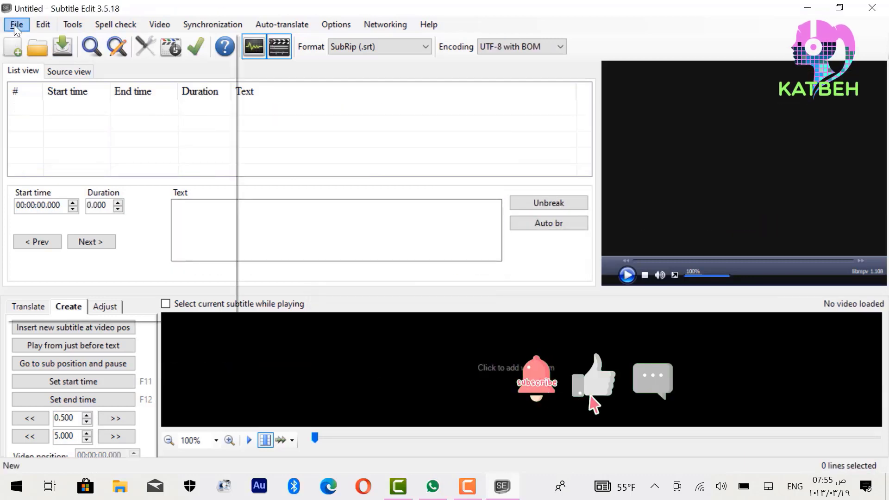
left_click(14, 24)
left_click(46, 51)
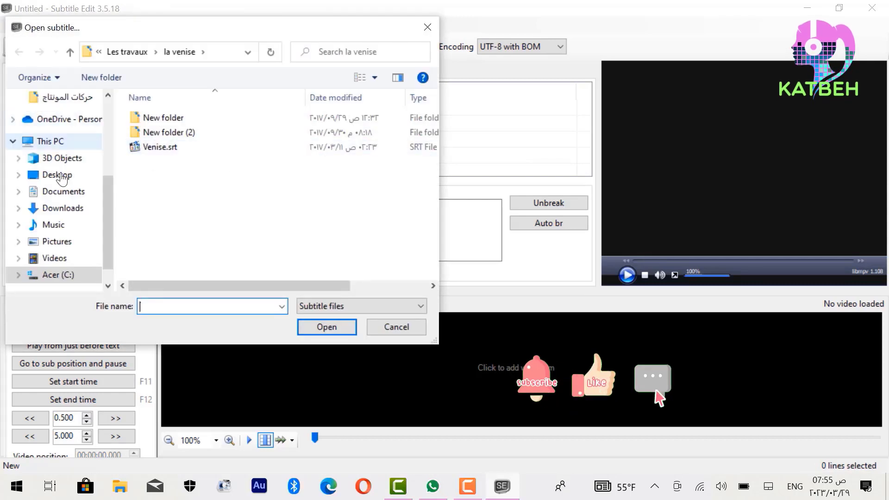
left_click(58, 175)
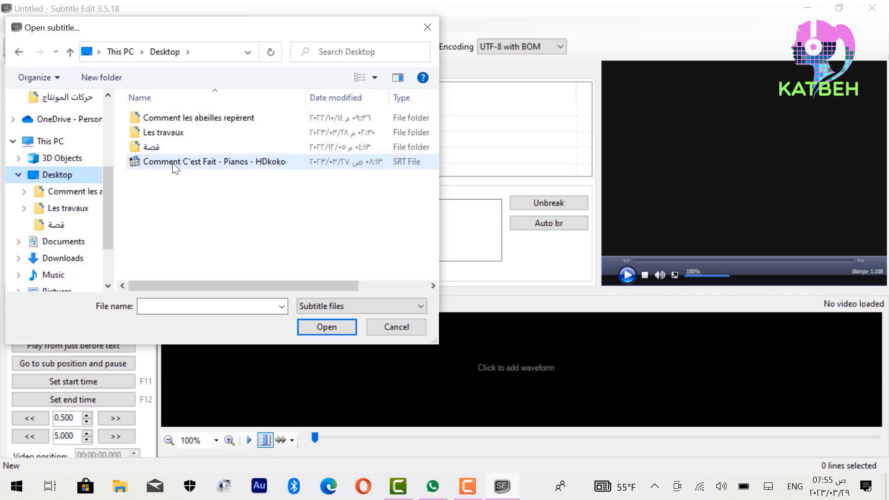
left_click(193, 163)
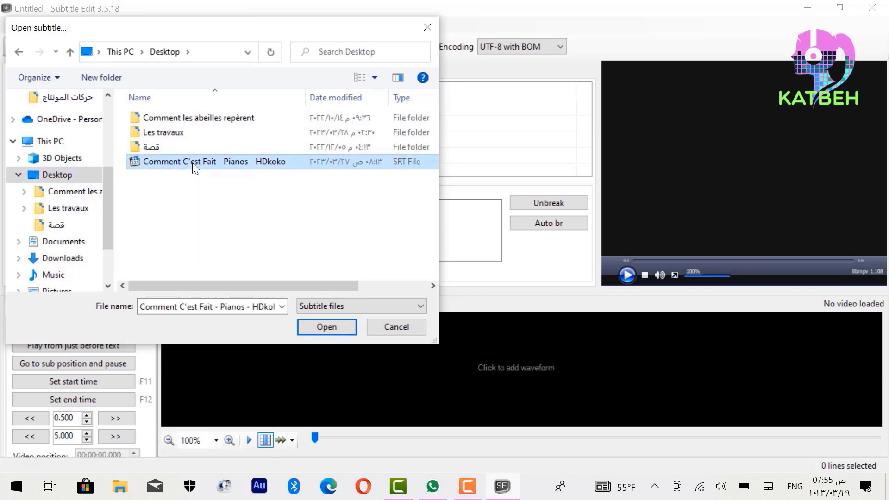
double_click(192, 163)
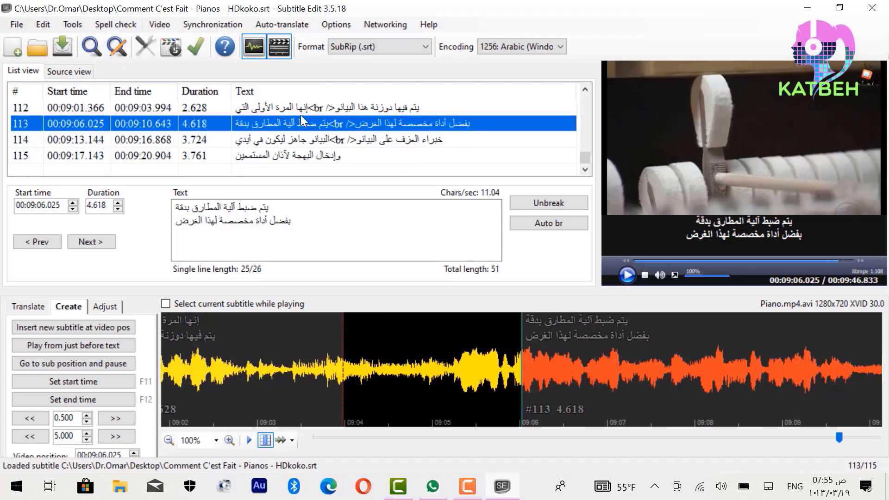
Step: Spell check the Arabic subtitles, skipping each flagged word once until line 50 is reached
left_click(115, 21)
left_click(145, 40)
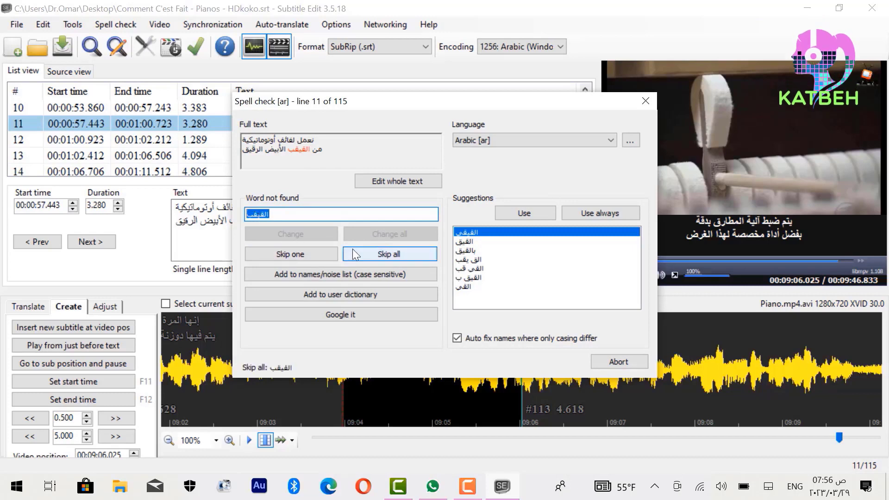
left_click(291, 254)
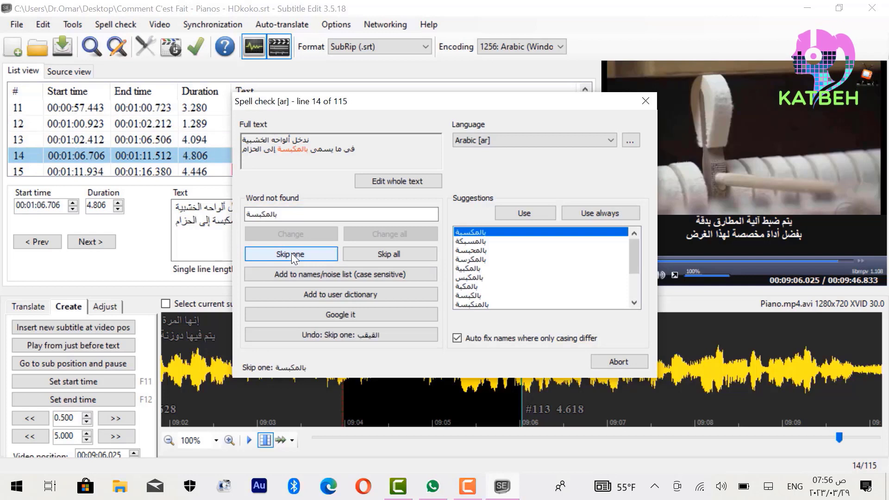
left_click(291, 253)
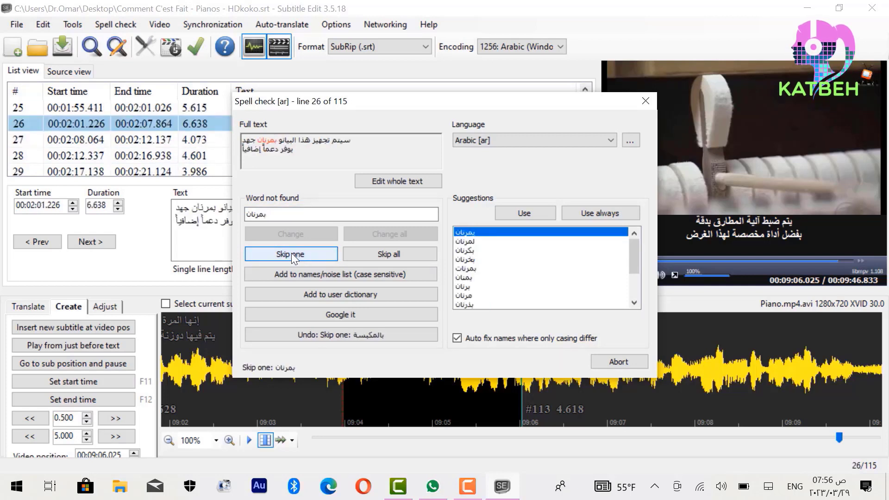
left_click(291, 253)
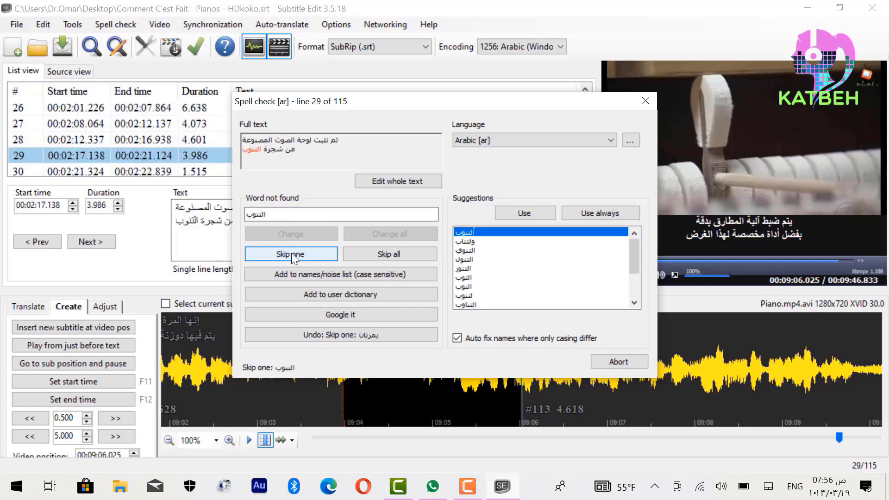
left_click(291, 254)
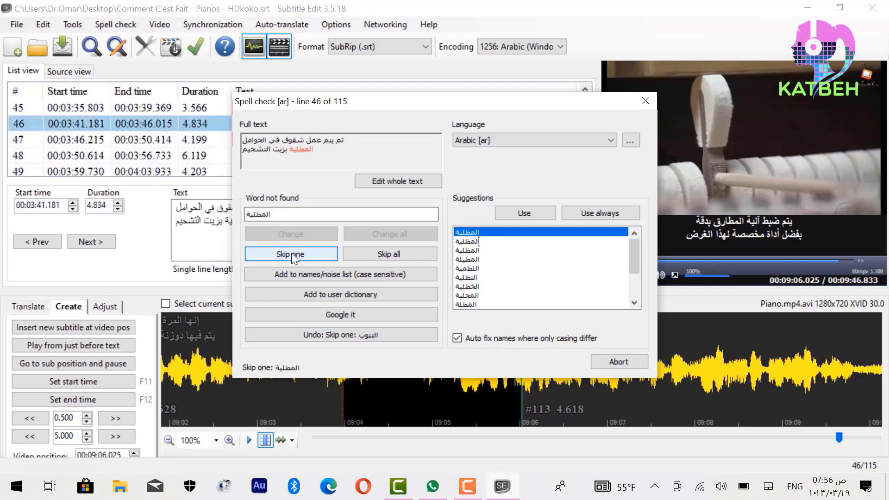
left_click(291, 253)
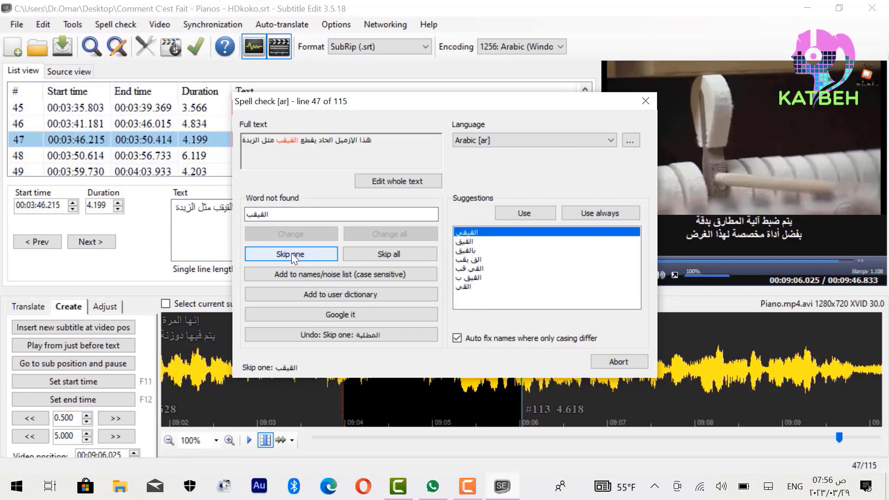
left_click(290, 254)
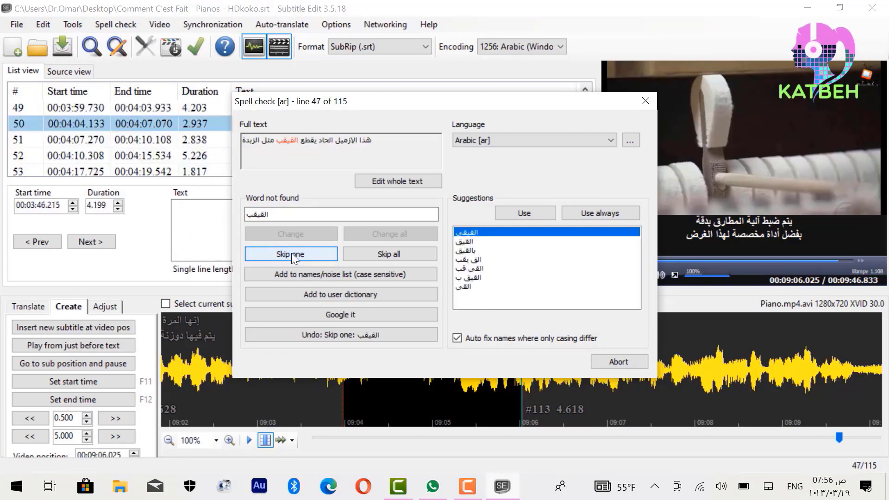
Step: Download and install the Arabic spell check dictionary, and return to the spell check
left_click(631, 141)
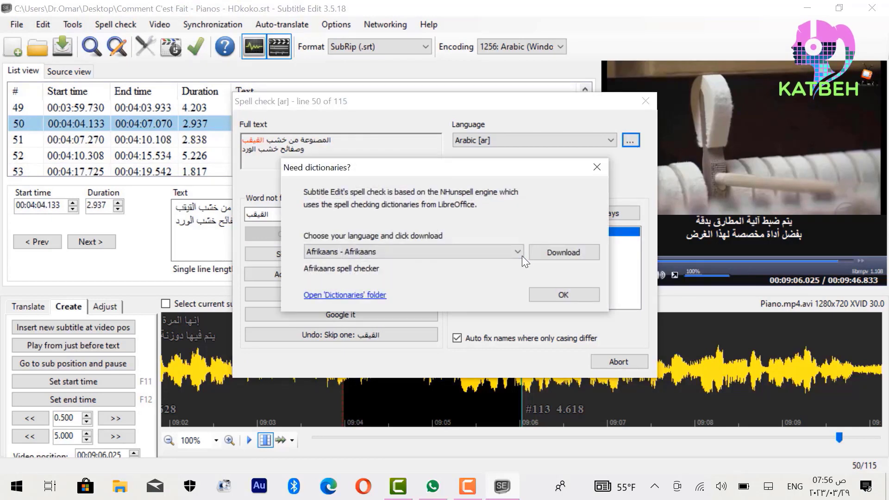
left_click(516, 252)
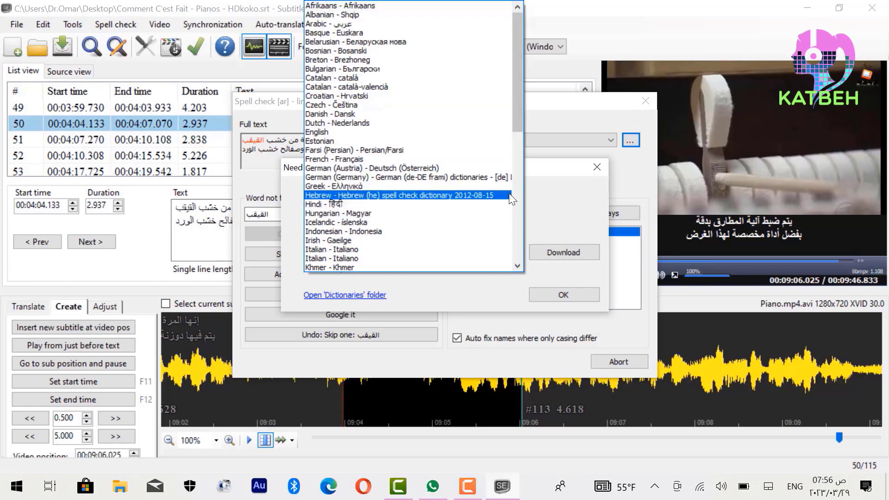
left_click(388, 23)
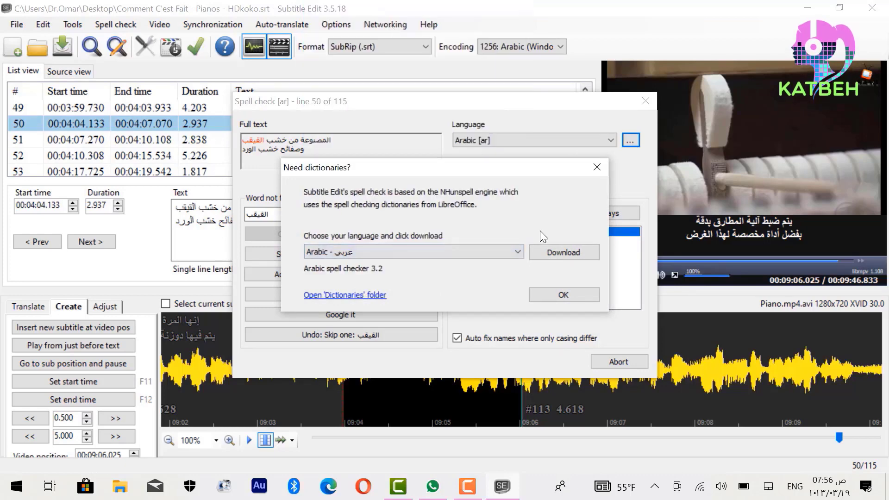
left_click(571, 251)
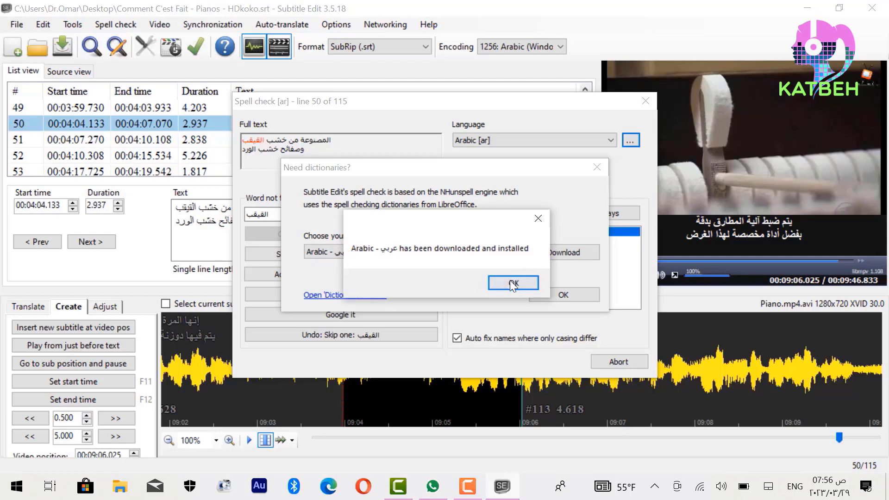
left_click(513, 284)
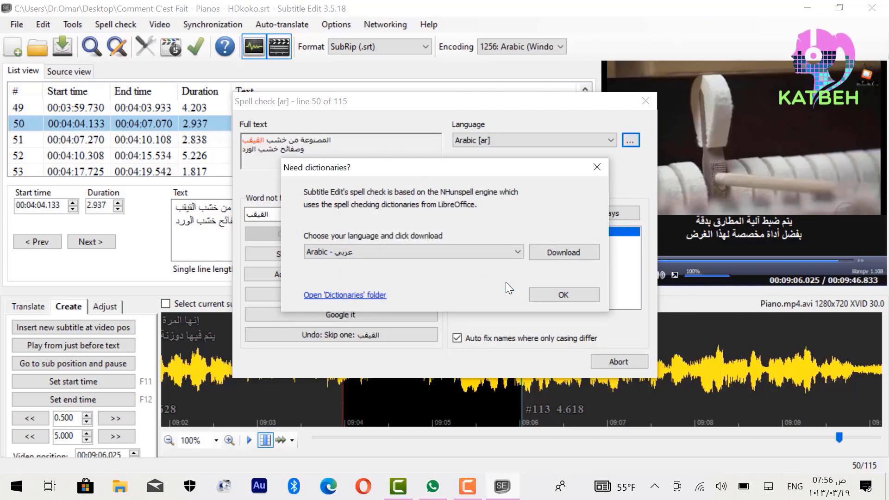
left_click(560, 294)
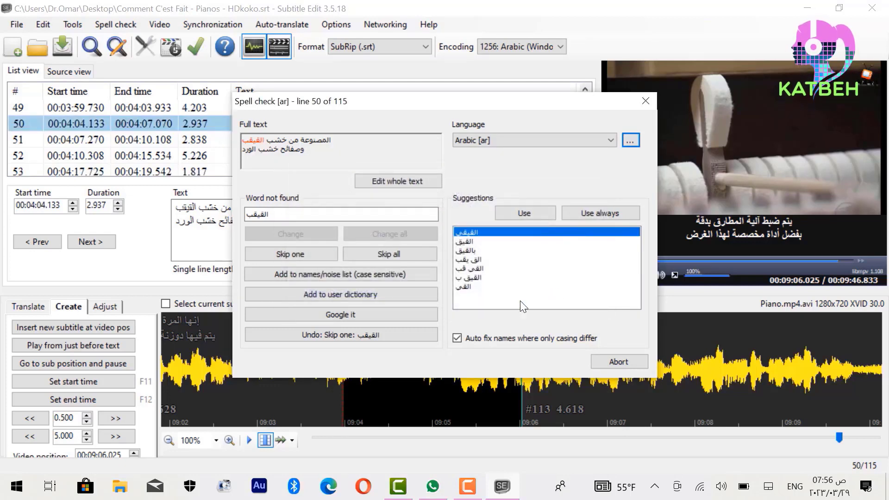
Step: Continue skipping each flagged Arabic word once until الإستجابة in line 111 is reached, and end the spell check without changing it
left_click(288, 250)
left_click(287, 250)
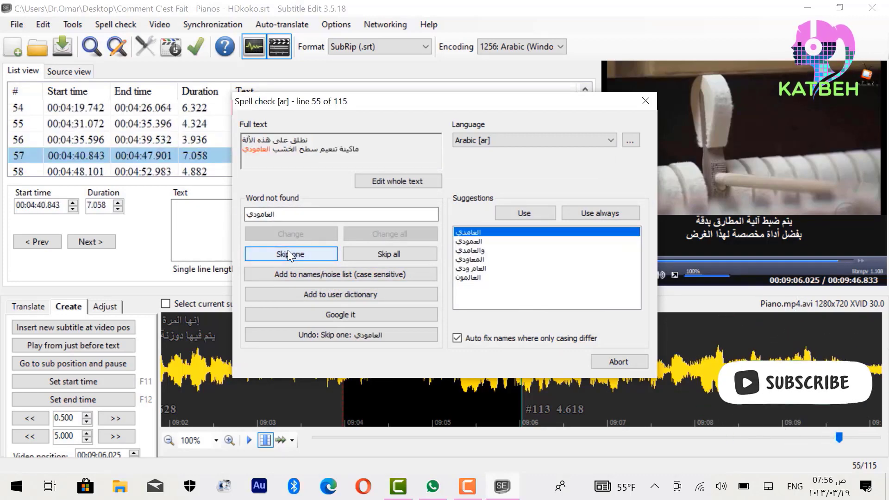
left_click(288, 250)
left_click(288, 250)
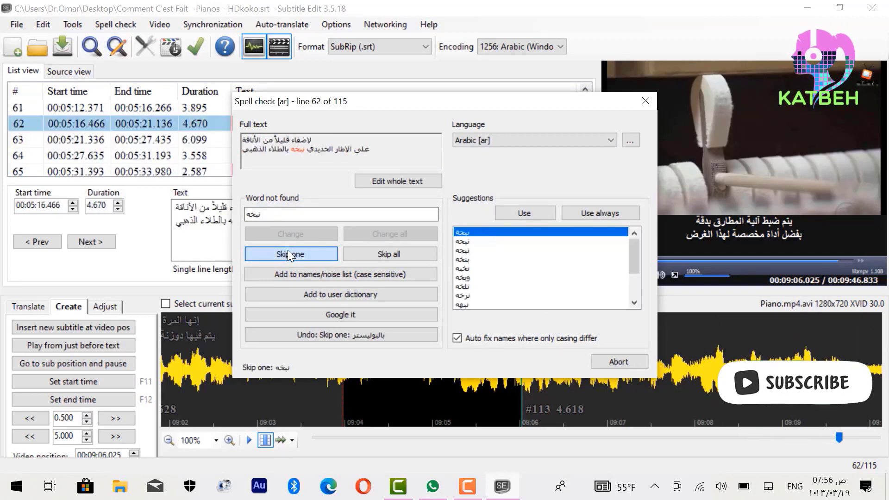
left_click(281, 254)
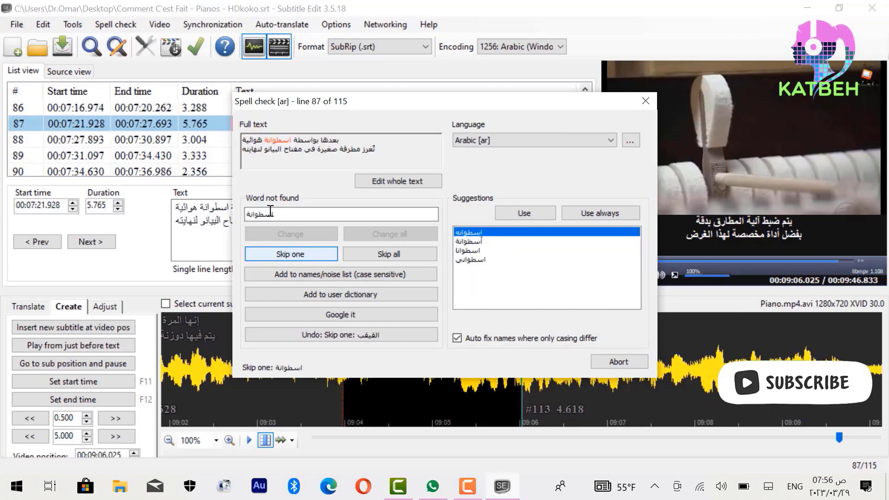
left_click(277, 254)
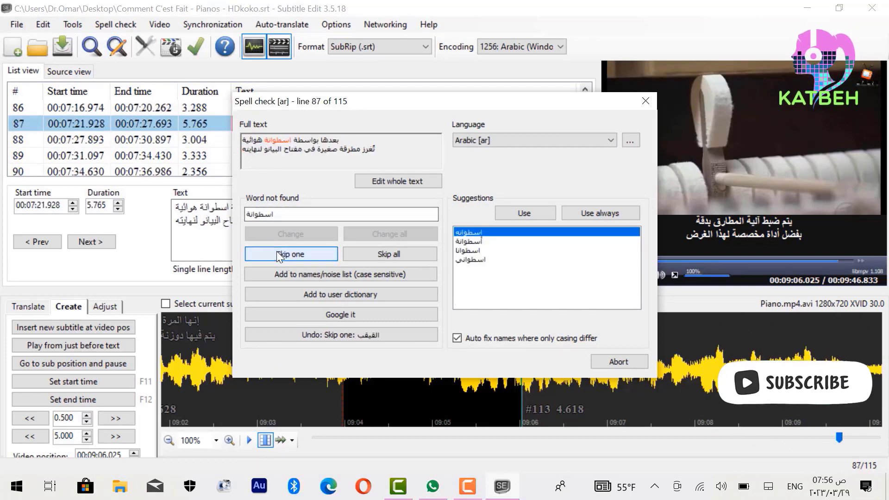
left_click(277, 254)
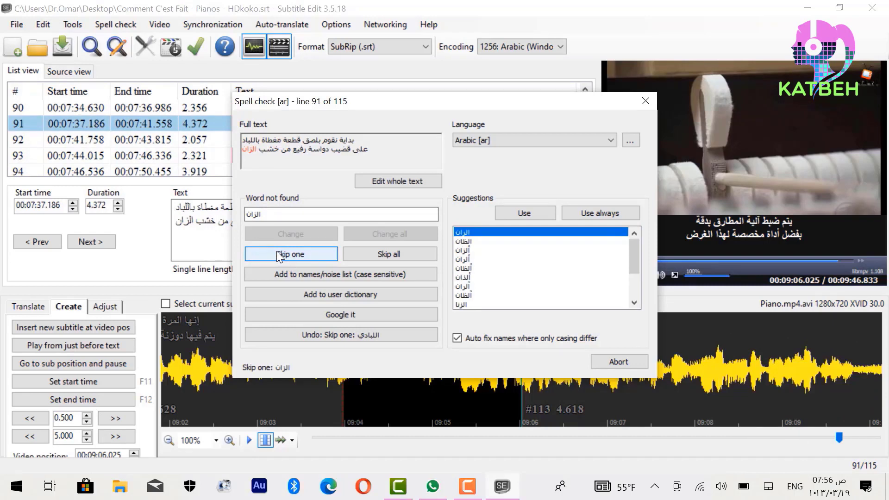
left_click(276, 254)
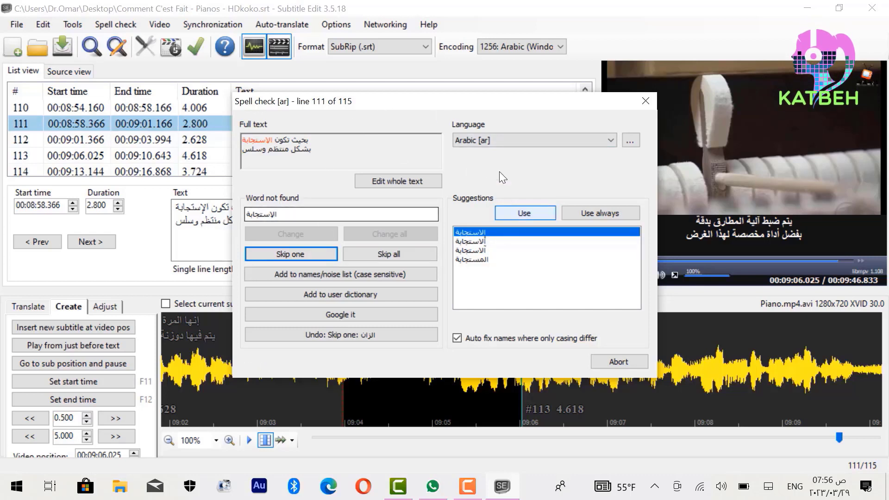
left_click(646, 100)
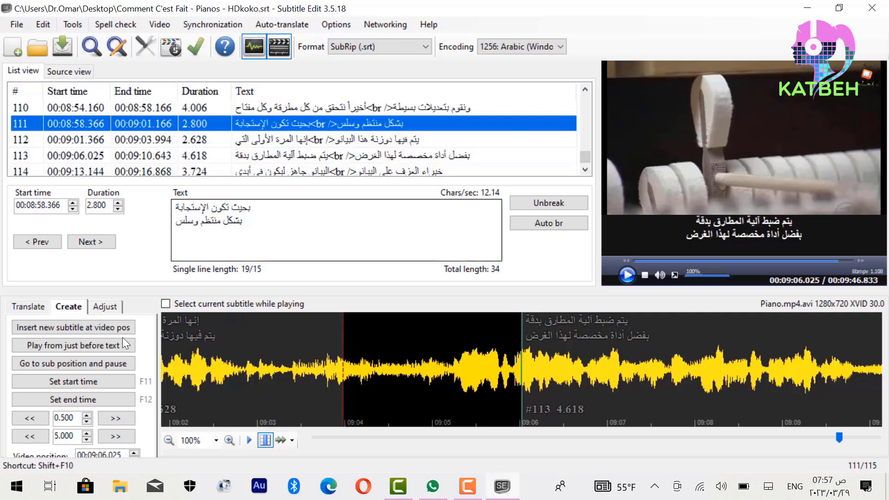
Step: Open Microsoft Word 2010 with a blank document
left_click(16, 487)
left_click(17, 487)
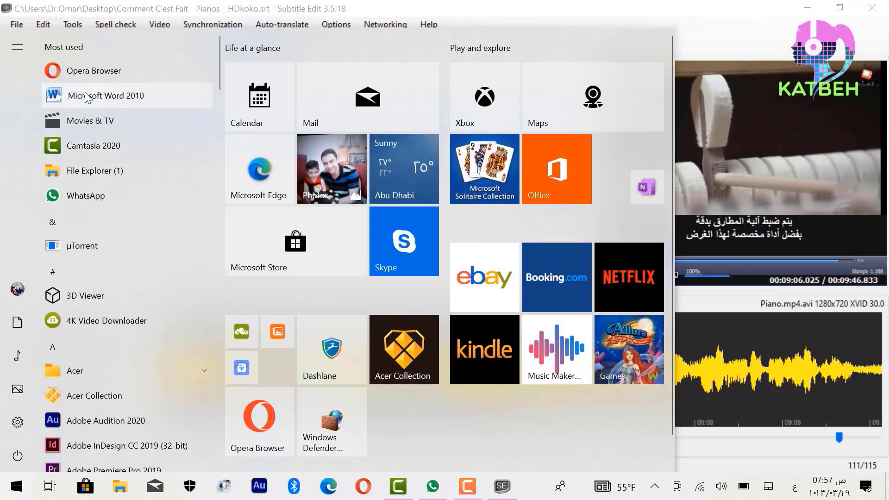
left_click(86, 96)
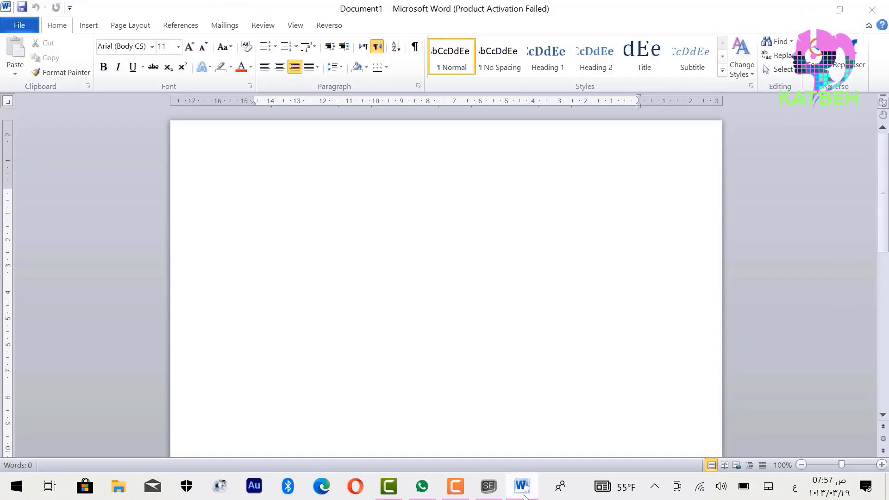
Step: Copy all subtitle lines from Subtitle Edit and paste them into the blank Word document, dismissing the Office activation wizard
left_click(523, 491)
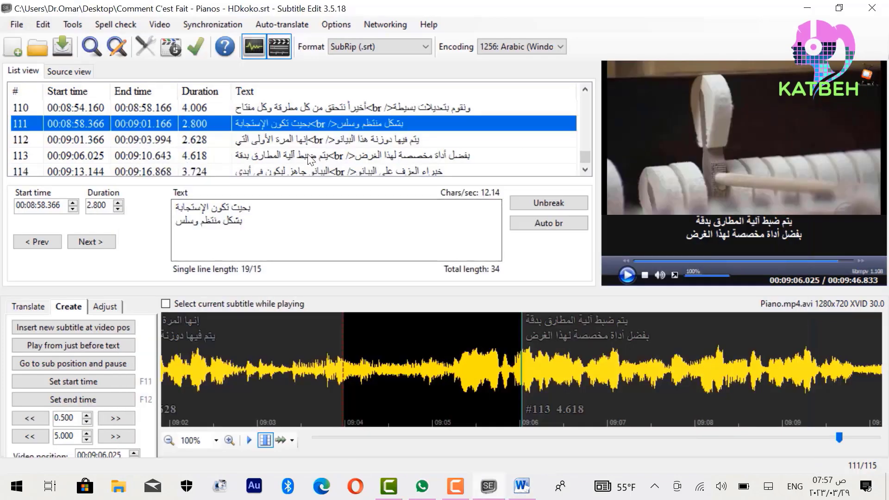
key("ctrl+a")
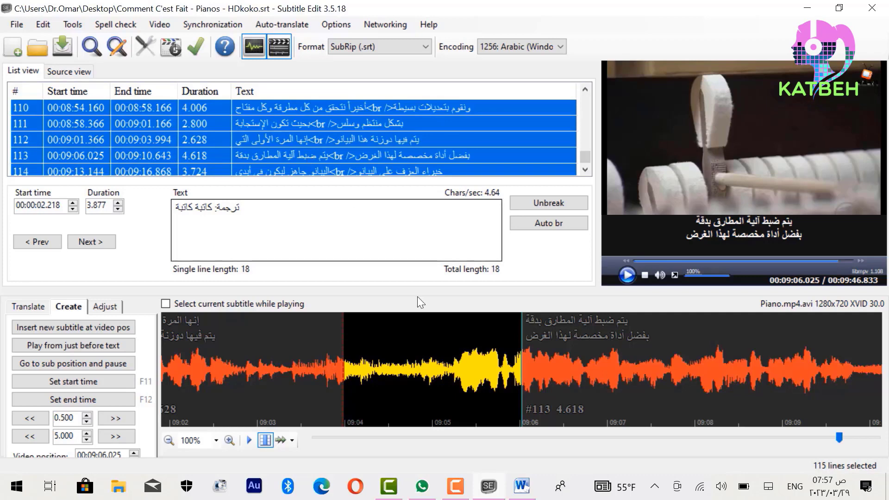
left_click(522, 486)
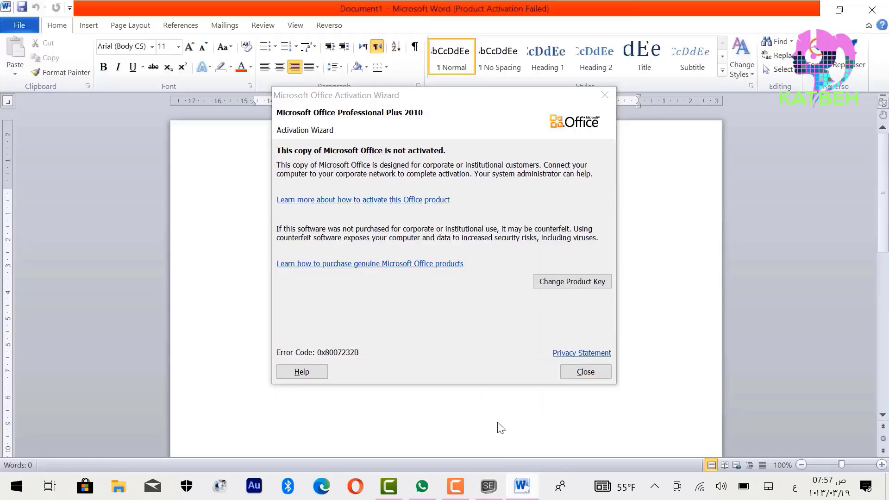
left_click(586, 371)
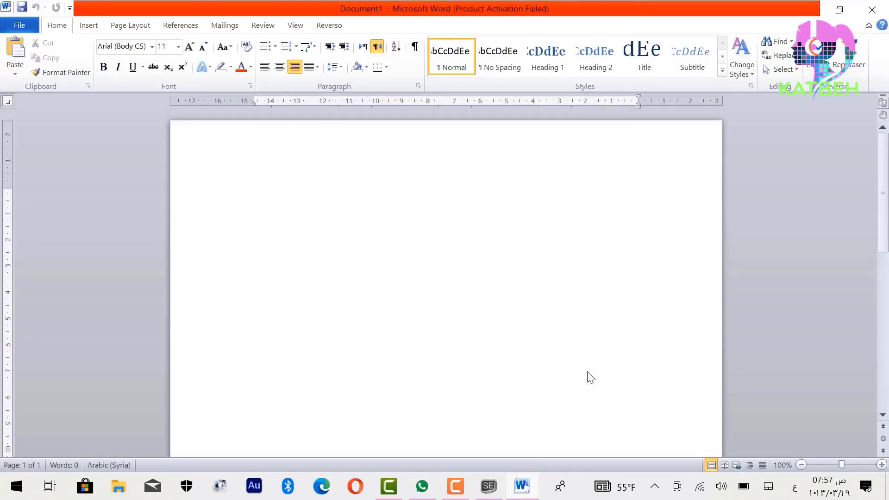
key("ctrl+v")
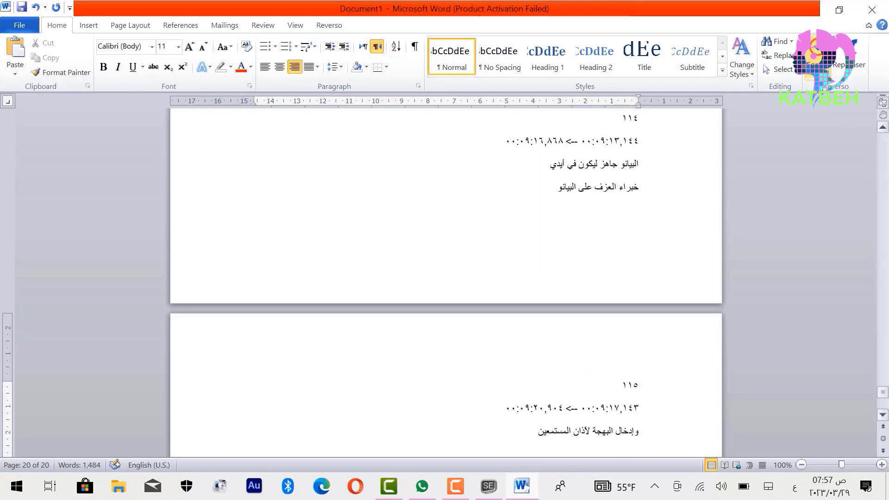
Step: Return to the start of the pasted text and examine the underlined words in subtitle 1
left_click(883, 142)
left_click_drag(883, 142, 884, 132)
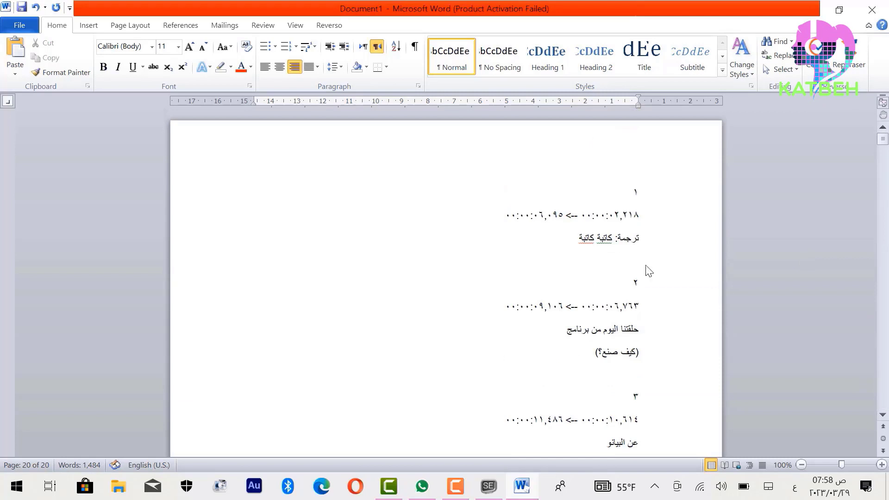
double_click(607, 241)
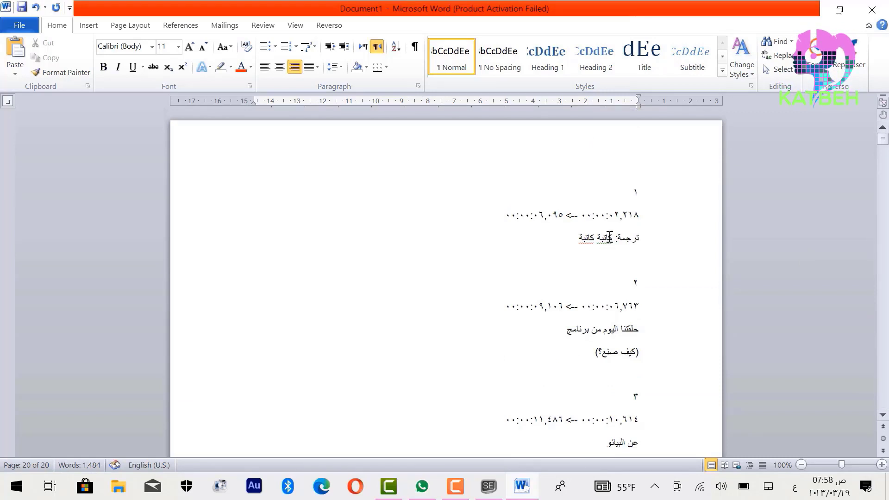
left_click(605, 249)
left_click(604, 247)
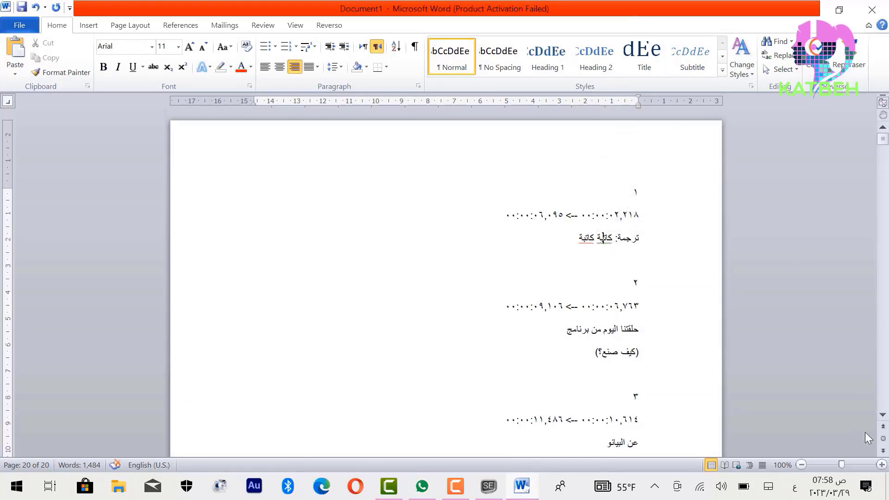
Step: In subtitle 5 of the Word document, misspell معزوفة as معزوفن to test the automatic spell check
left_click(883, 415)
left_click_drag(883, 416, 883, 416)
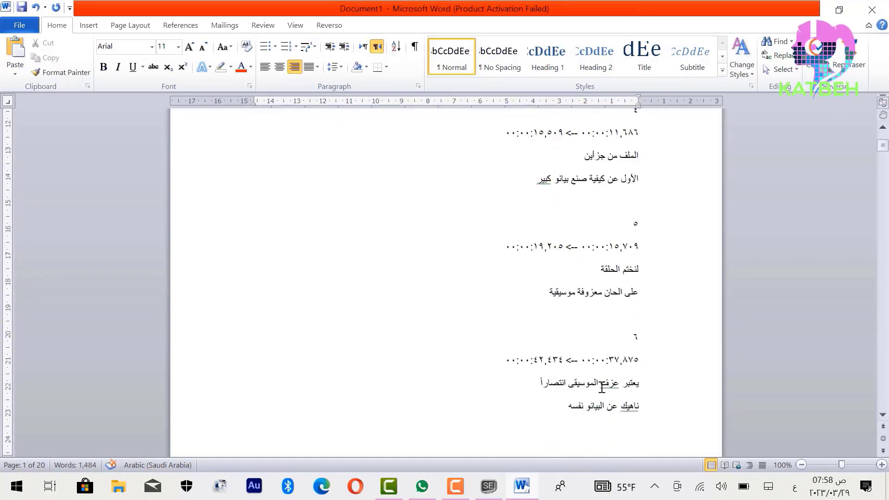
left_click(577, 293)
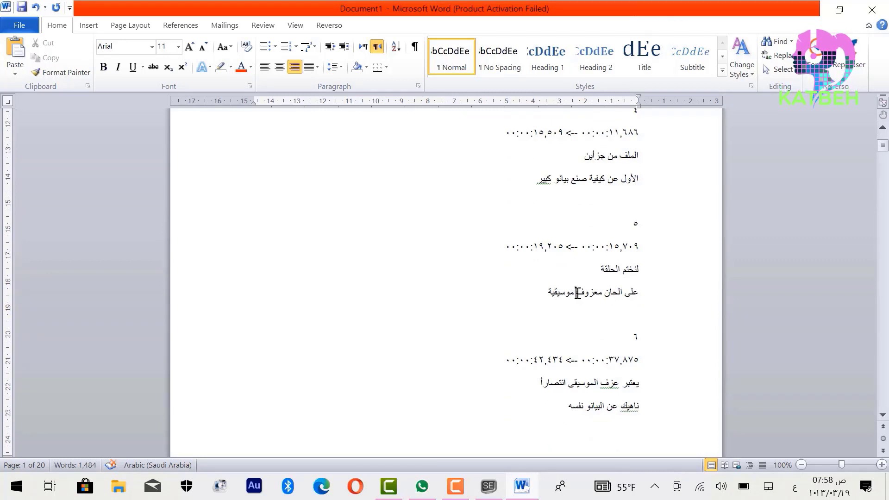
left_click(602, 377)
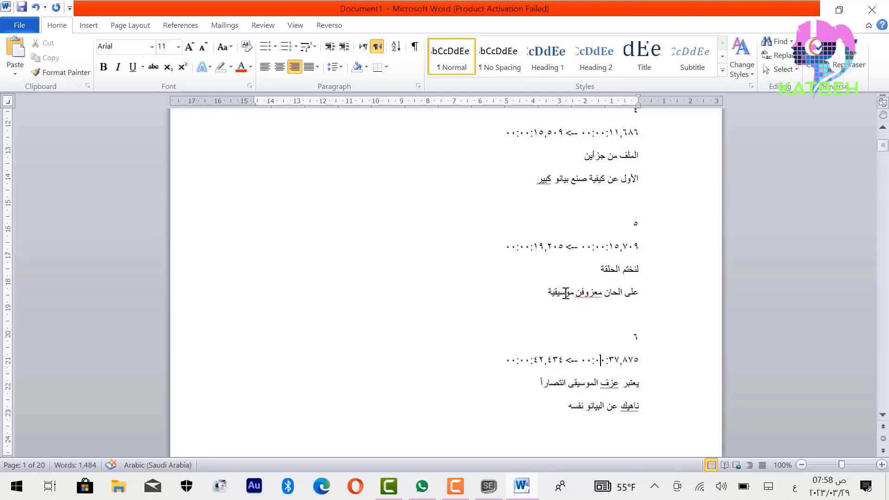
right_click(574, 296)
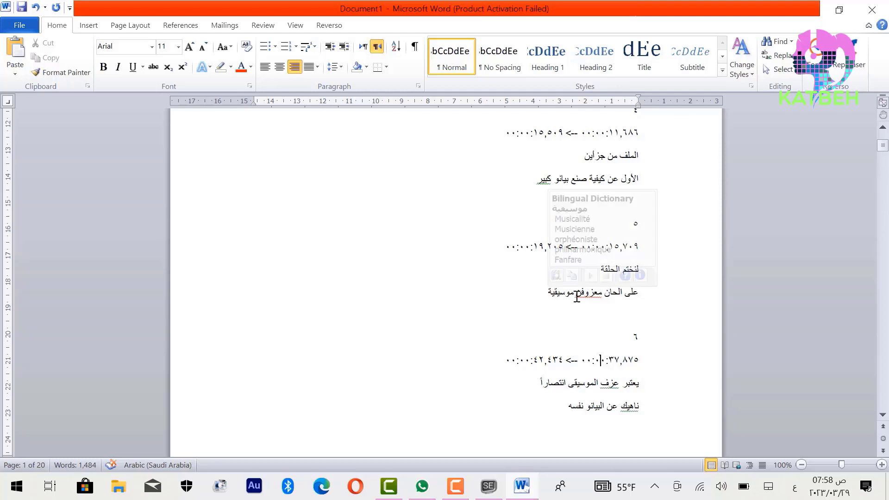
key("Escape")
key("BackSpace")
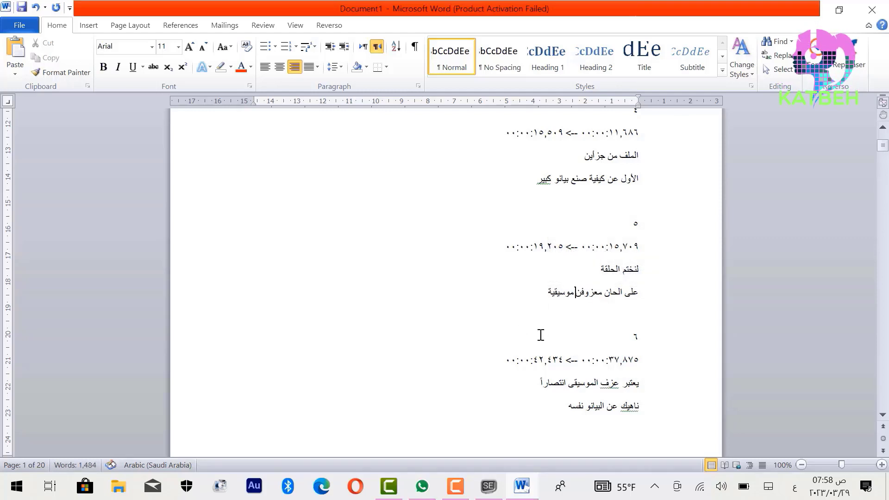
left_click(589, 410)
Step: Switch to Subtitle Edit, clear the selection of all lines, and go to subtitle number 5
left_click(489, 489)
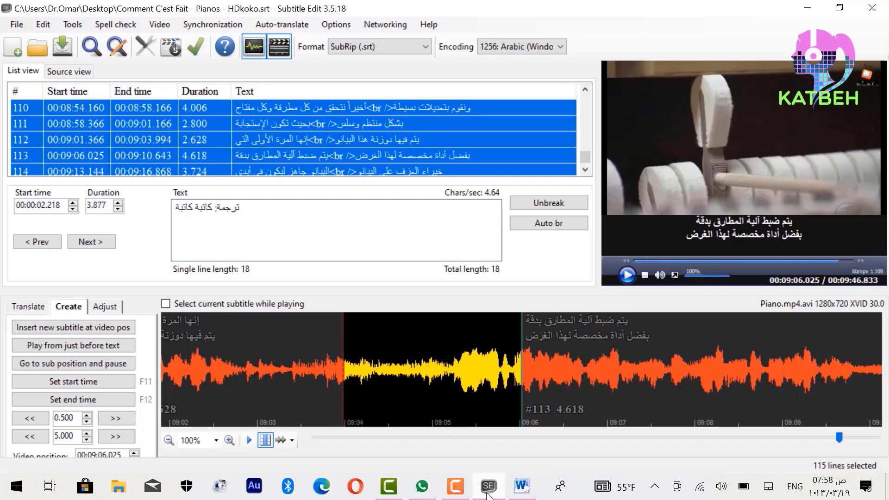
left_click(152, 129)
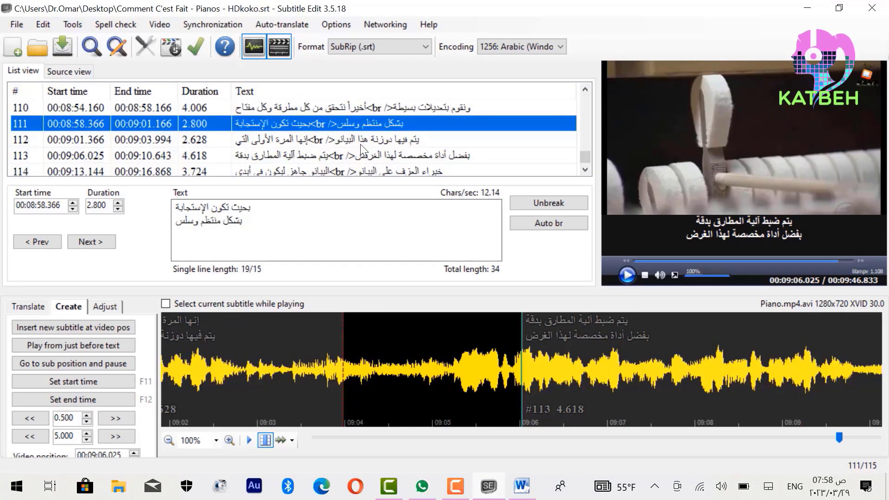
key("ctrl+g")
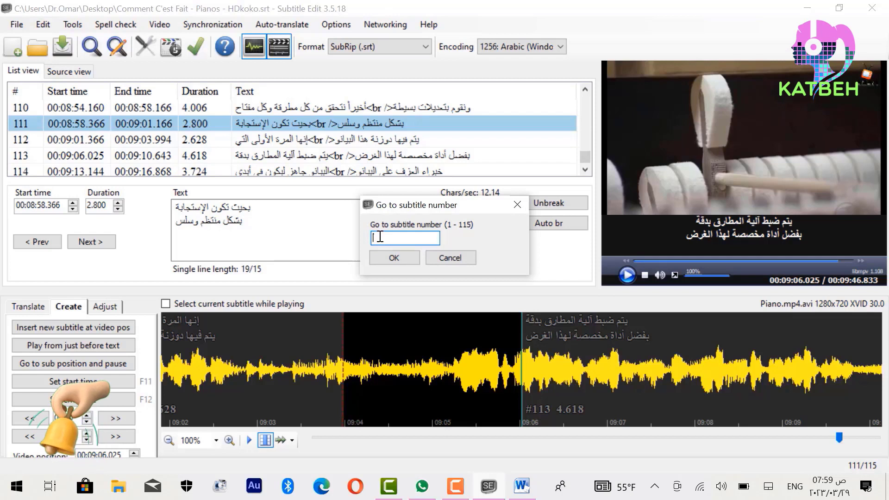
type("5")
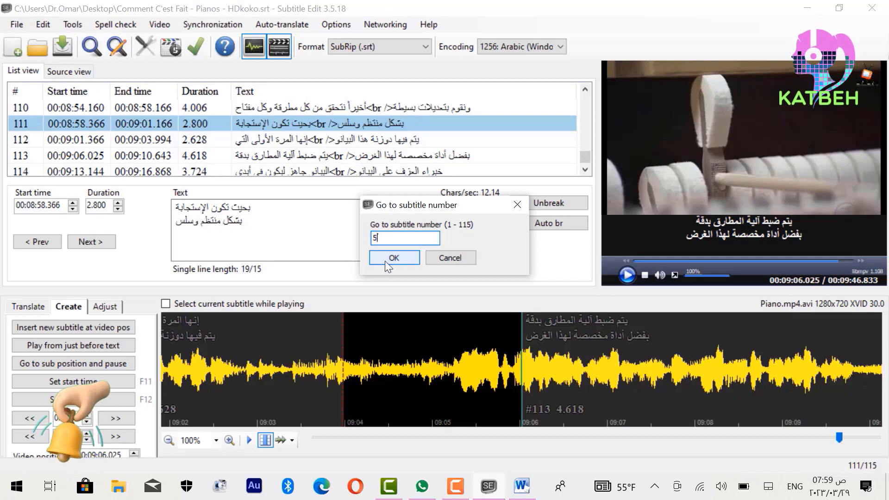
left_click(385, 259)
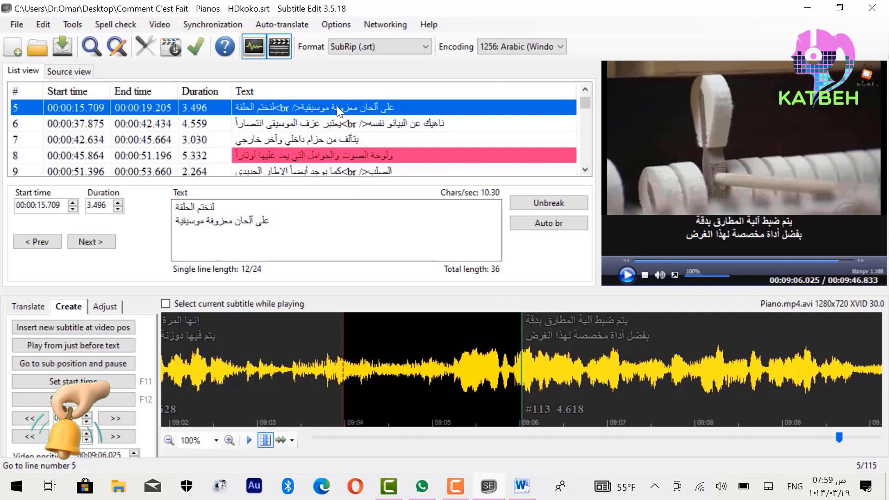
Step: Retype the final letter ة of معزوفة in subtitle 5, save the subtitle file, and select subtitle 6
left_click(205, 223)
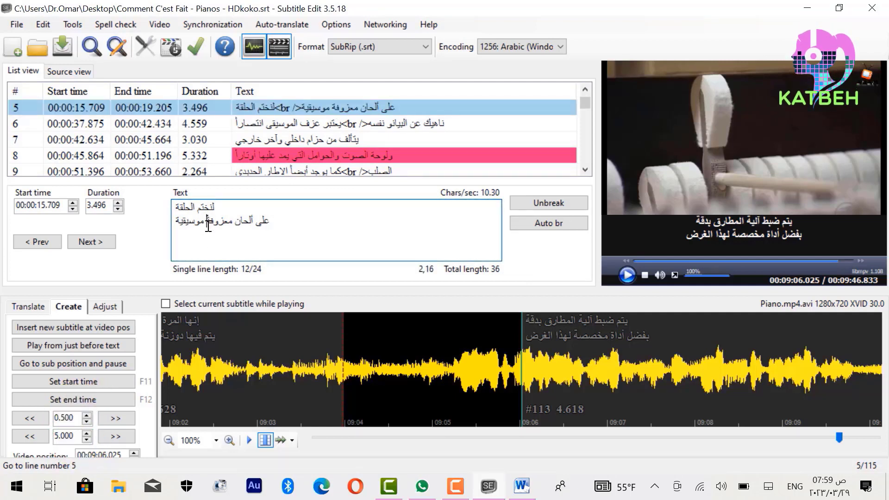
type("k")
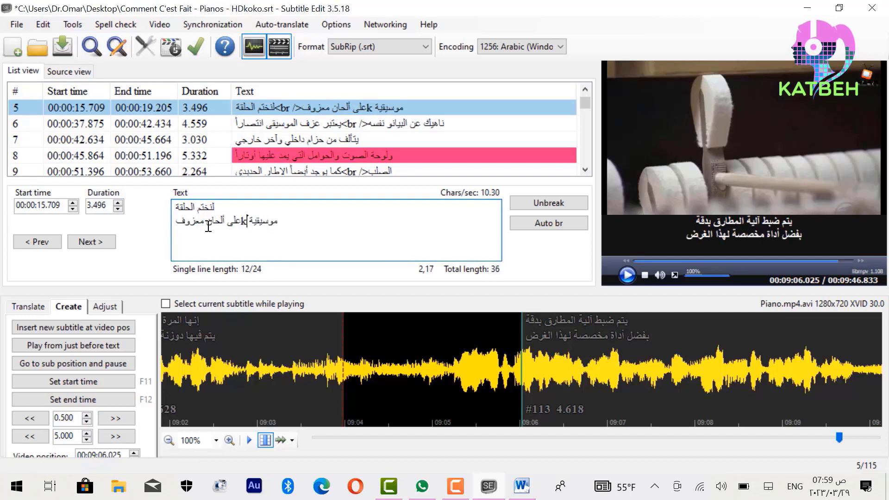
key("BackSpace")
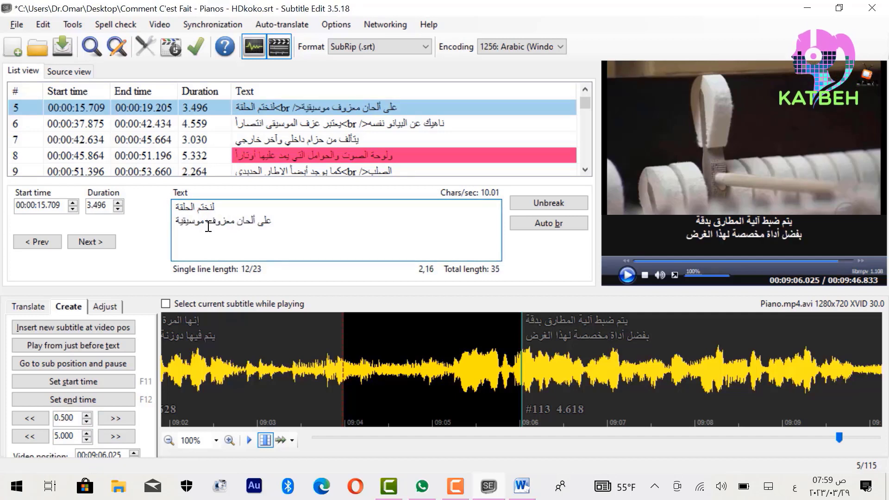
type("ة")
key("ctrl+s")
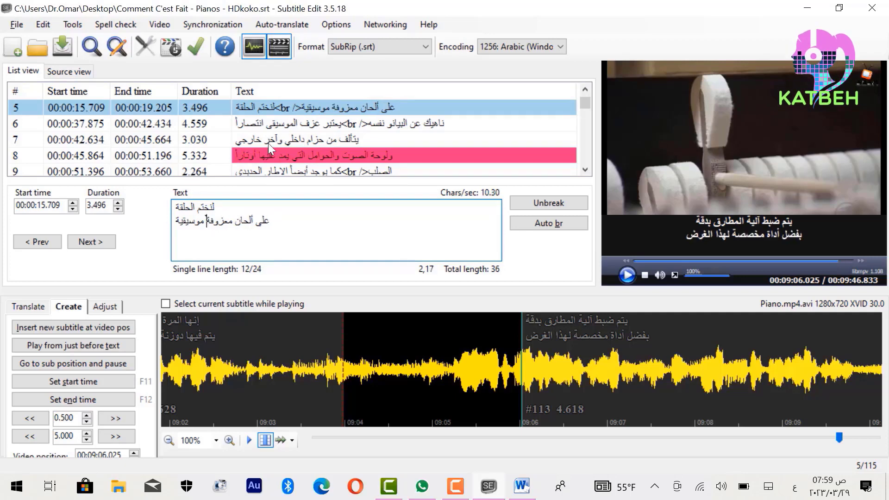
left_click(269, 123)
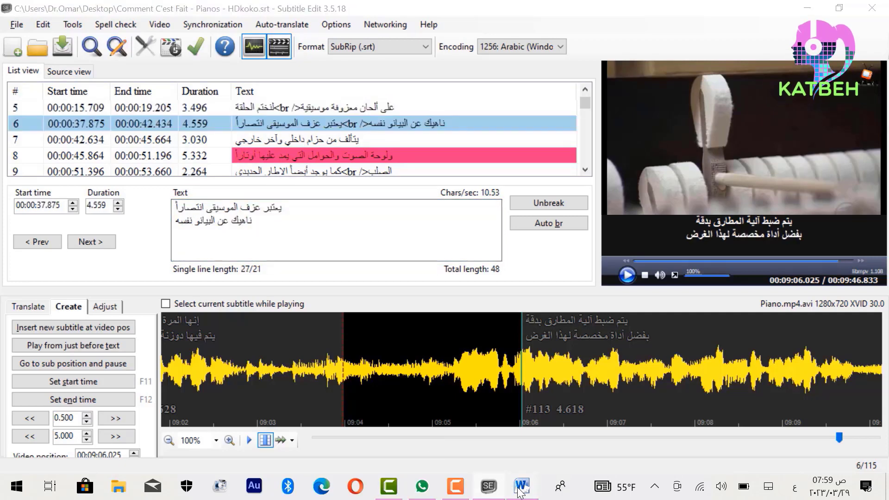
Step: Switch back to Word and examine the underlined words from subtitle 6 through subtitle 14
left_click(521, 486)
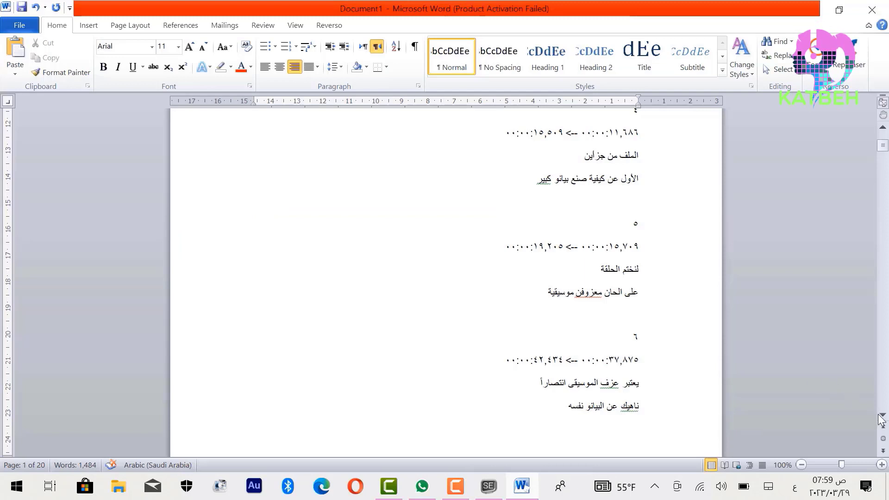
scroll(883, 417, "down", 3)
scroll(883, 416, "down", 9)
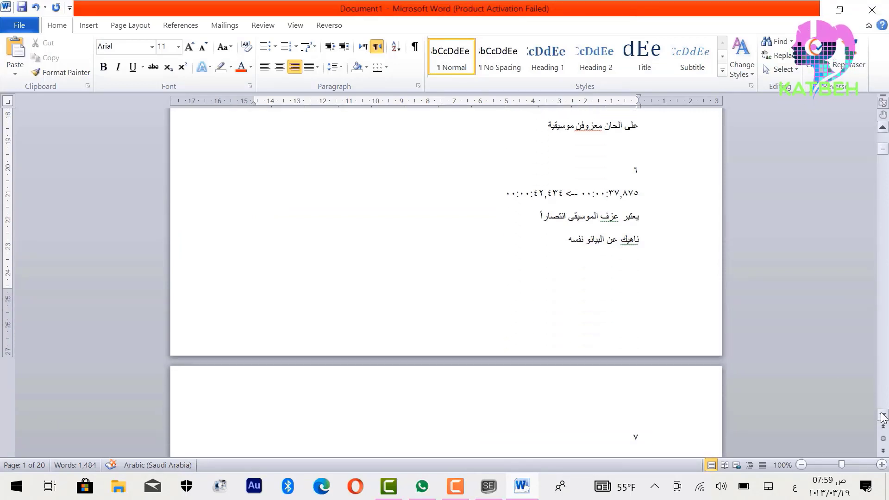
scroll(883, 416, "down", 7)
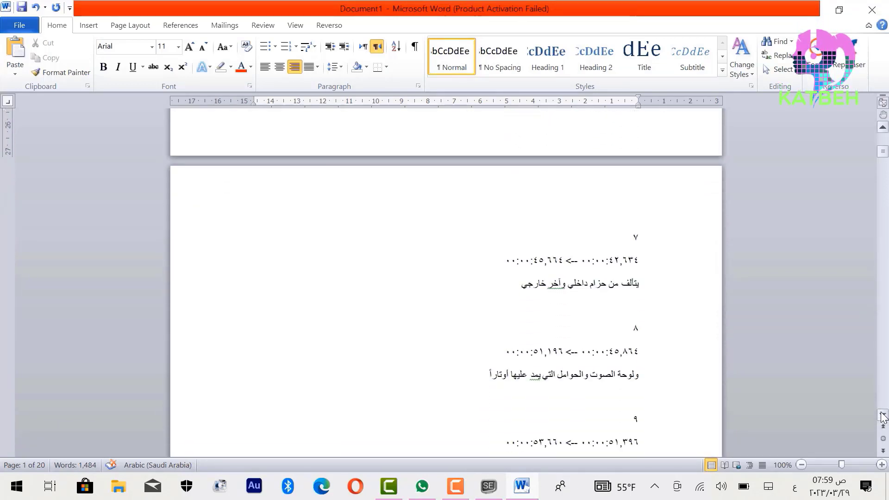
scroll(883, 415, "down", 6)
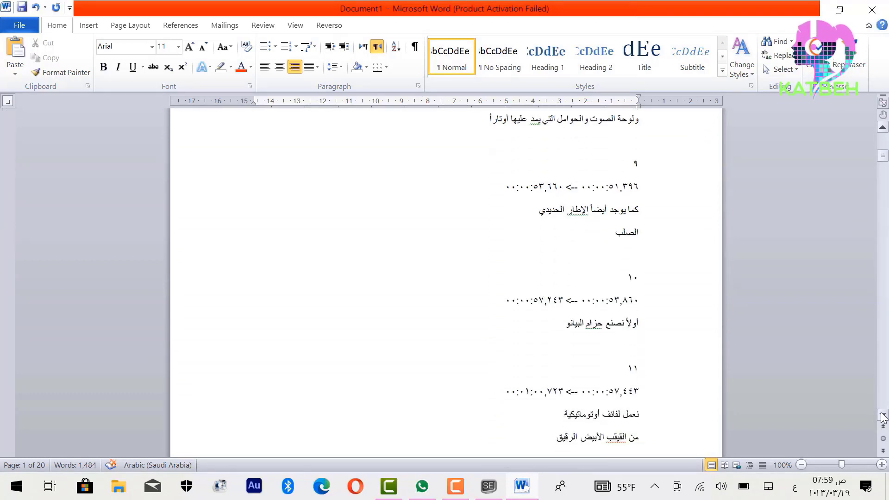
scroll(883, 416, "down", 8)
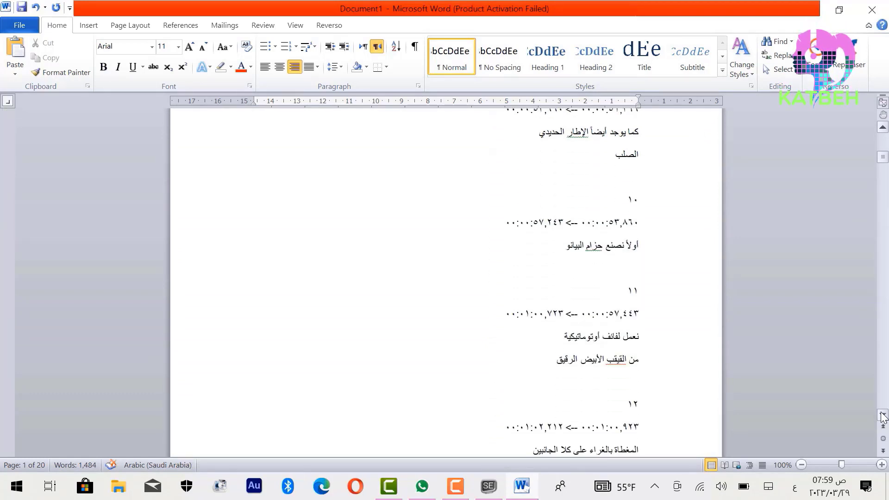
scroll(883, 416, "down", 7)
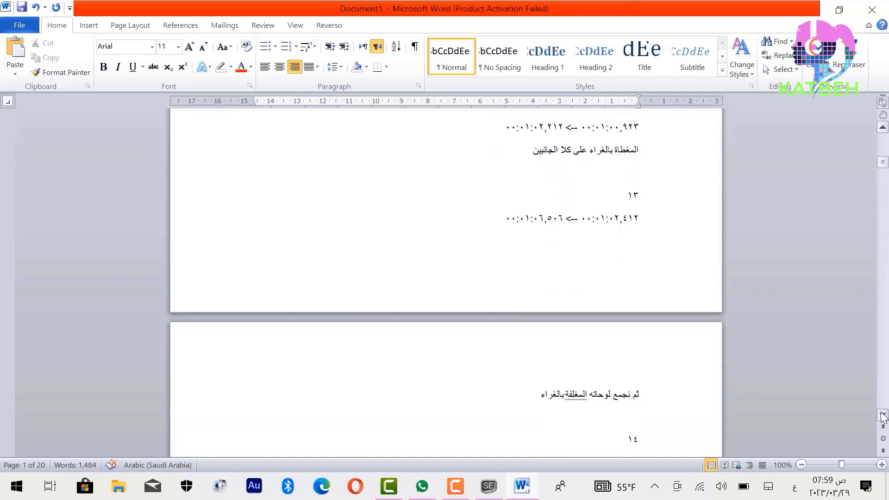
scroll(883, 415, "down", 2)
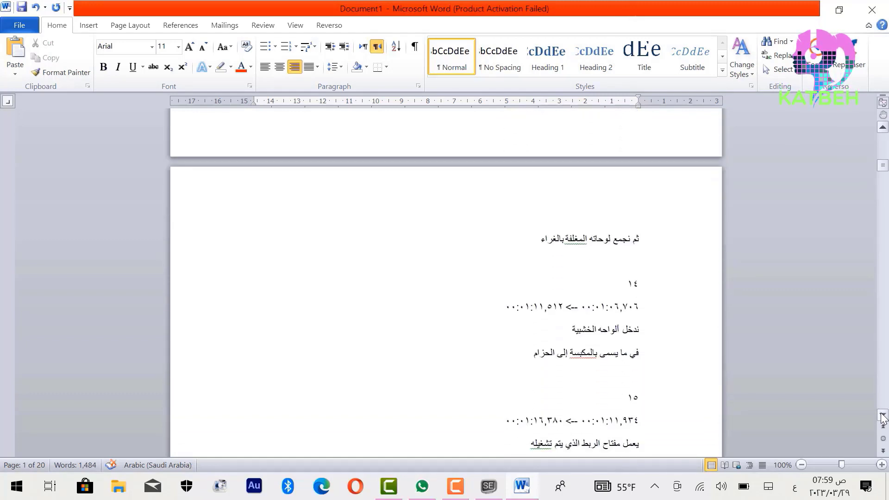
Step: Inspect the underlined word المغلفة at the start of page 3 and check which subtitle number it belongs to
left_click(573, 241)
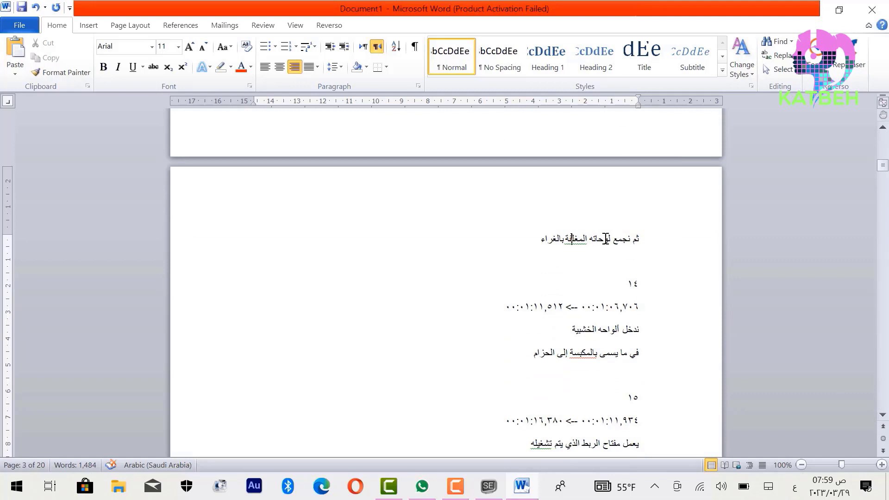
left_click(883, 129)
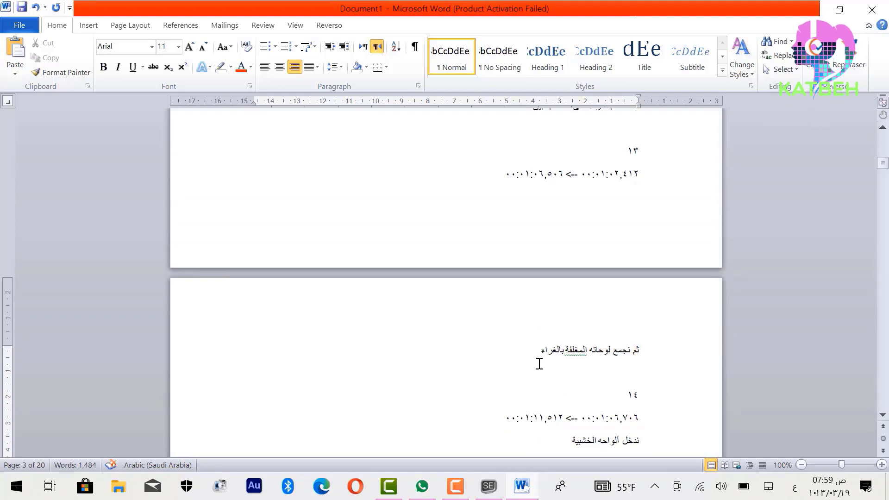
right_click(553, 367)
left_click(554, 369)
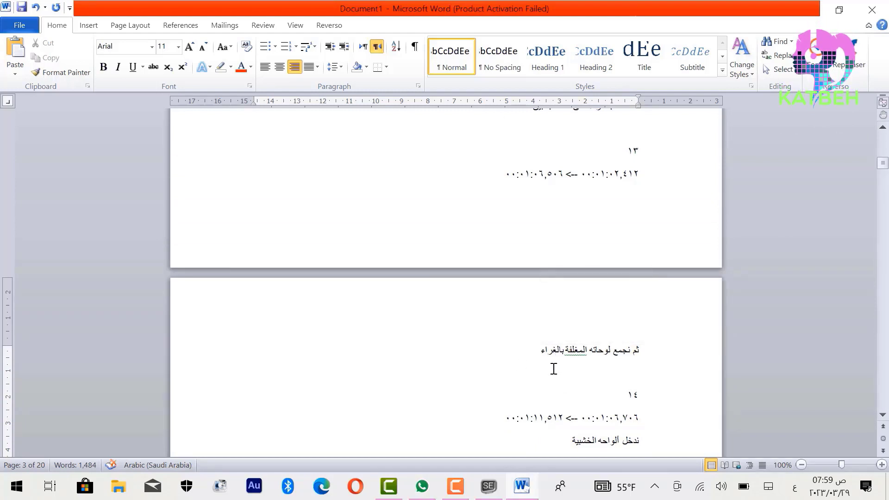
mouse_move(574, 363)
Step: In Subtitle Edit, go to subtitle number 13 and add a shadda to المغلفة so it reads المغلّفة
left_click(489, 486)
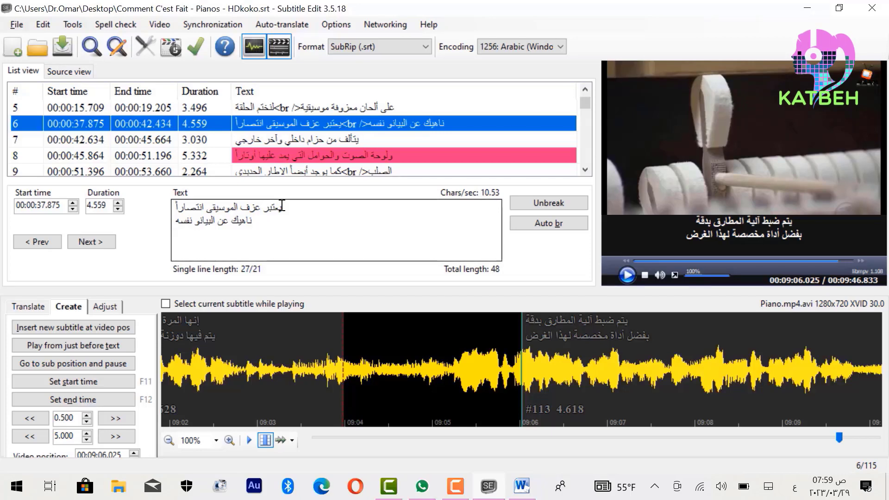
key("ctrl+g")
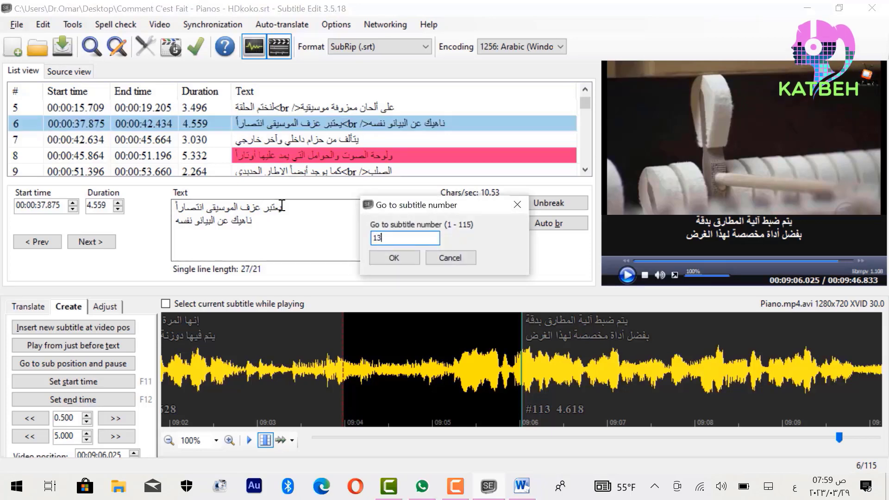
type("13")
left_click(393, 258)
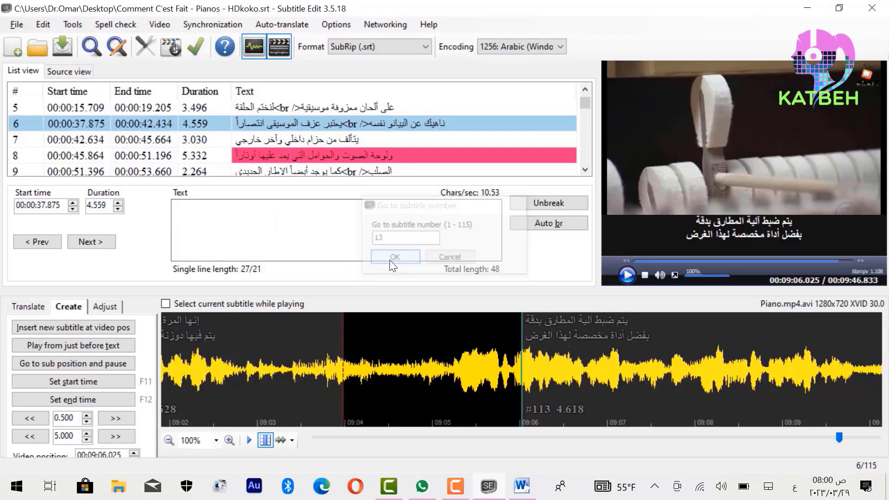
left_click(210, 210)
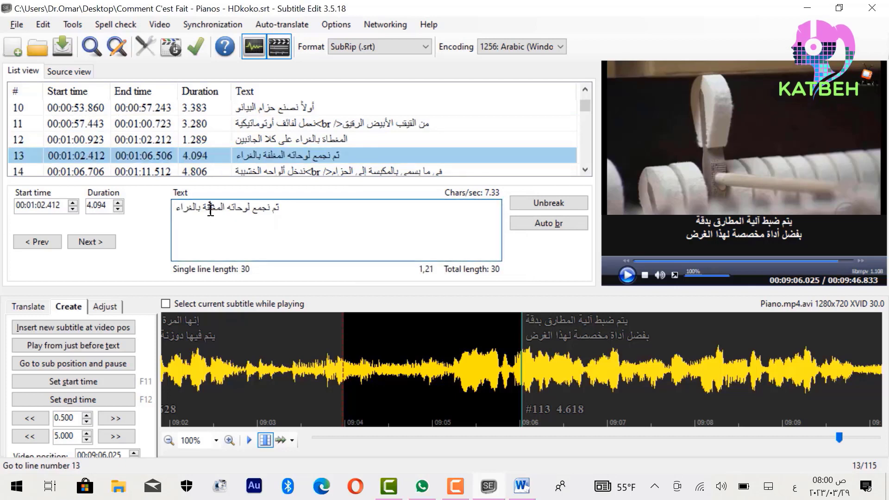
type("ّ")
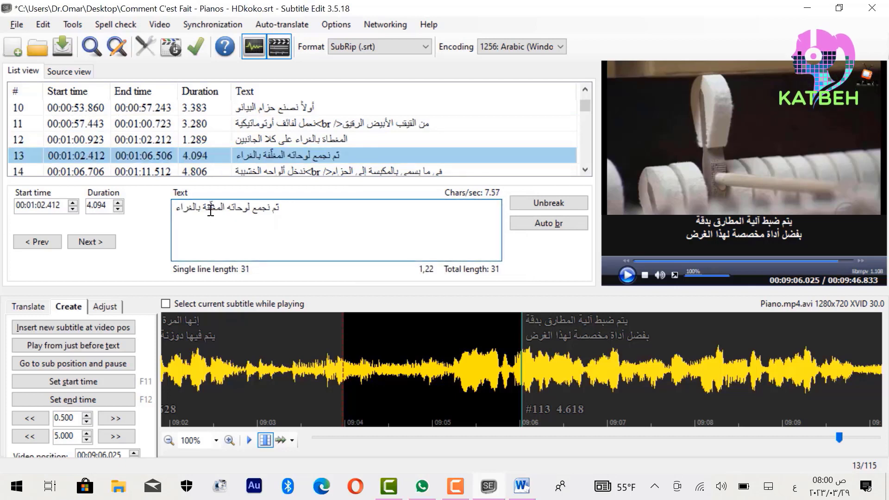
Step: Return to Word, skim the remaining subtitles, and close the document without saving it
left_click(521, 484)
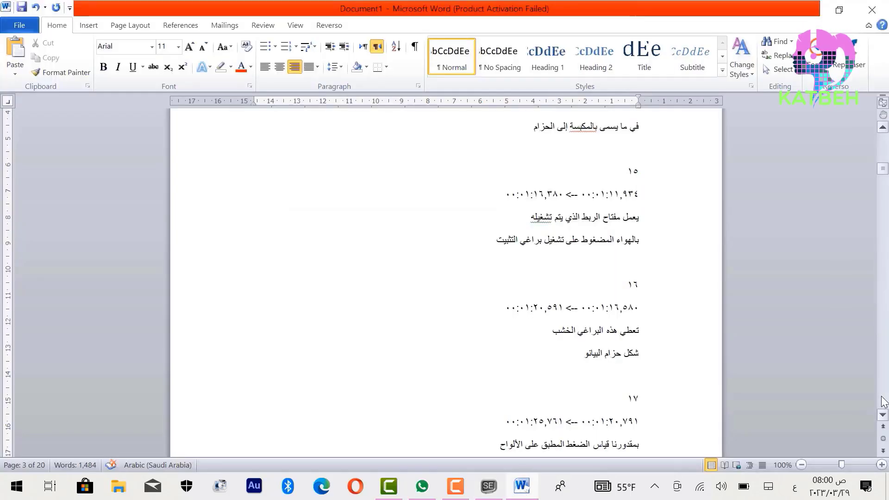
left_click(885, 402)
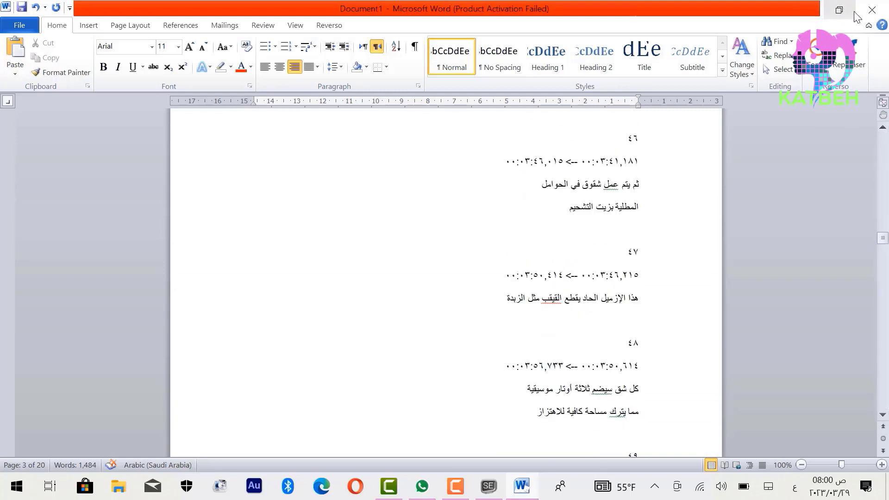
left_click(874, 11)
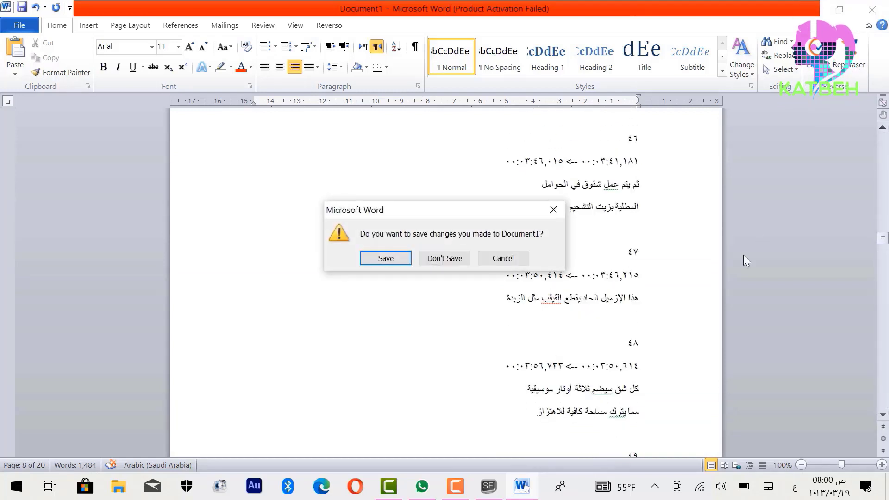
left_click(430, 258)
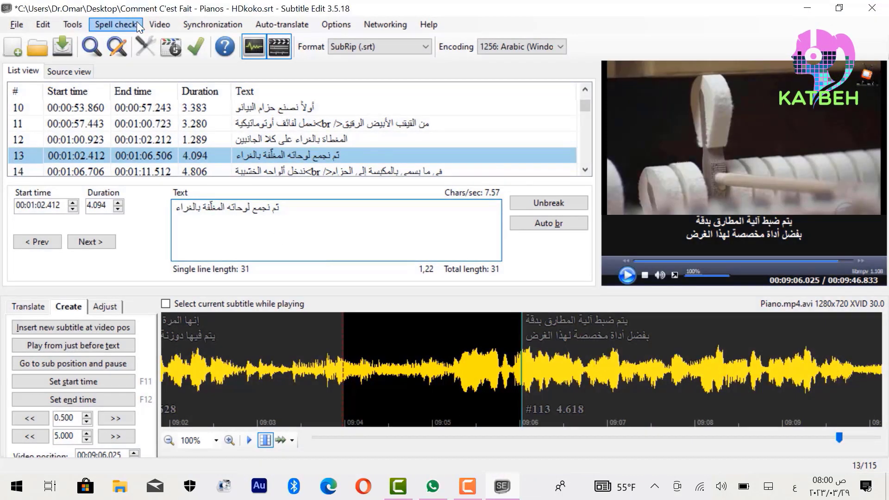
Step: Search the subtitles for double words, continuing the search from the beginning of the file
left_click(112, 25)
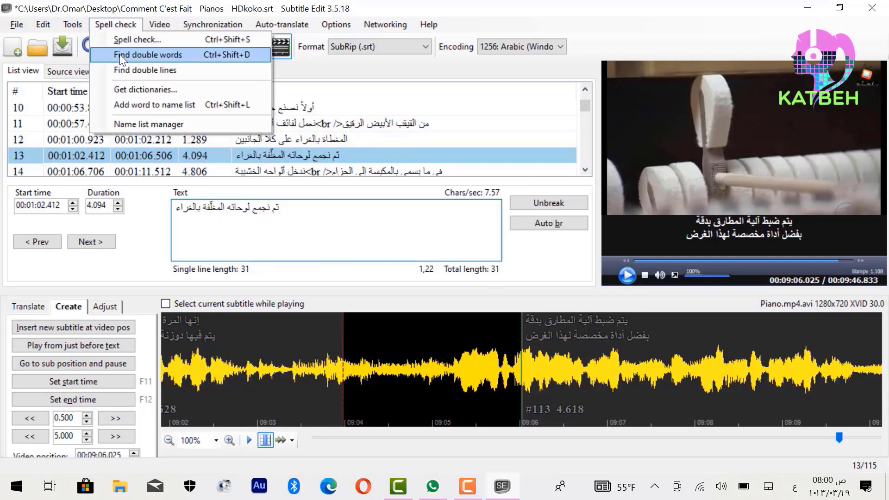
left_click(183, 54)
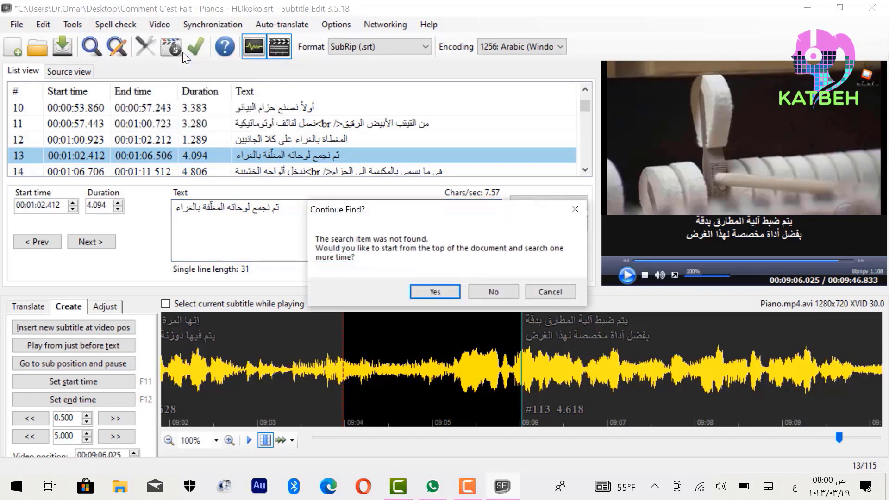
left_click(428, 293)
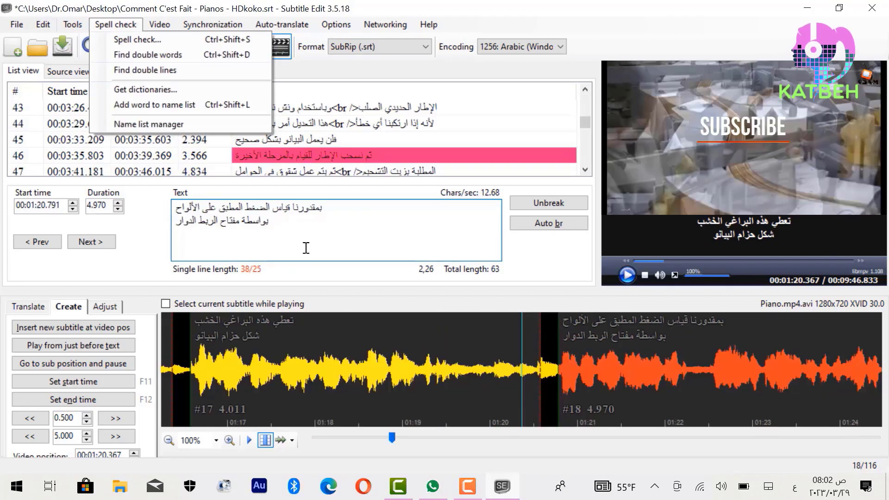
left_click(269, 235)
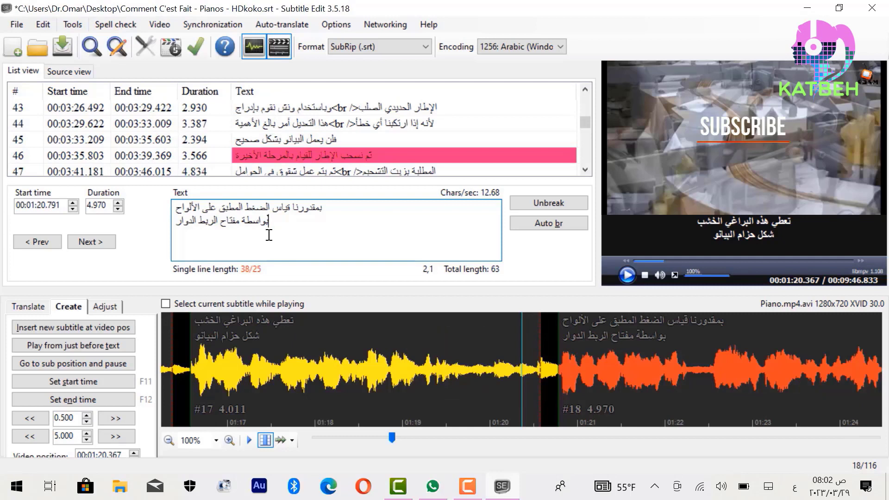